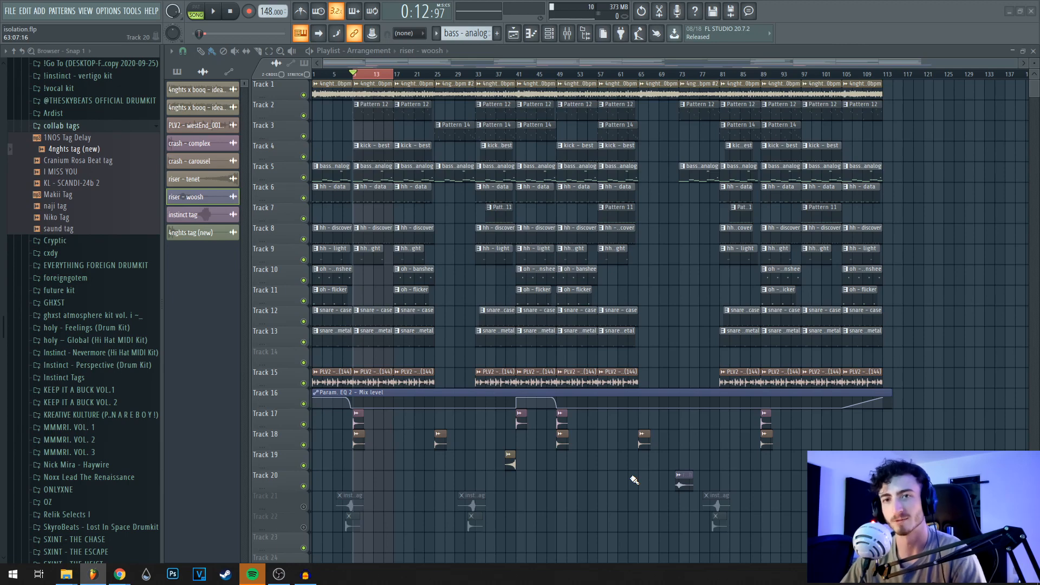
Open the channel settings of the "4nghts x booq - idea1 120bpm" clip on Track 1 and look over the sample.
scroll(341, 146, up, 8)
scroll(375, 130, up, 3)
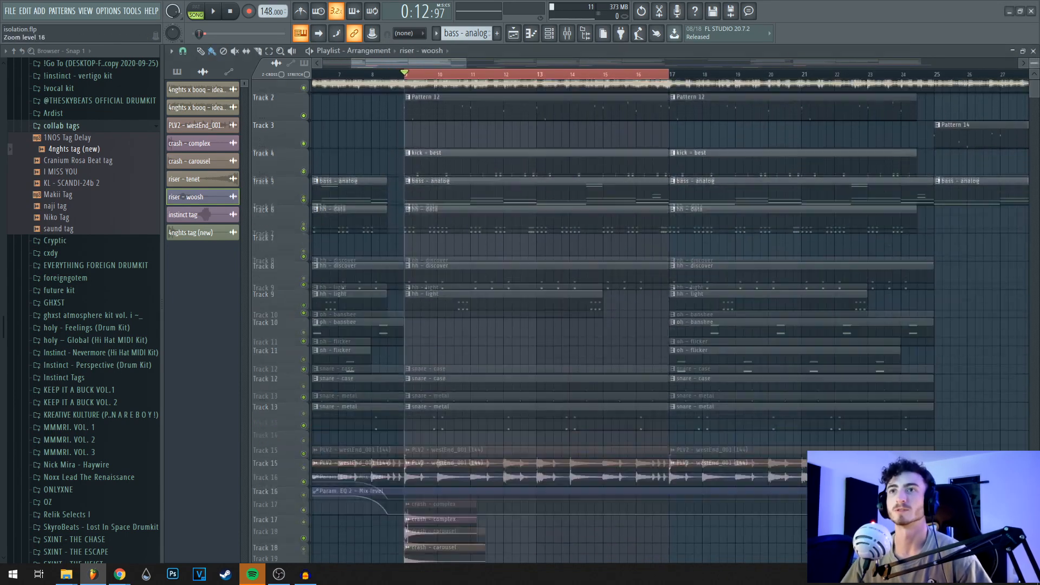
drag(418, 161, 441, 209)
double_click(499, 89)
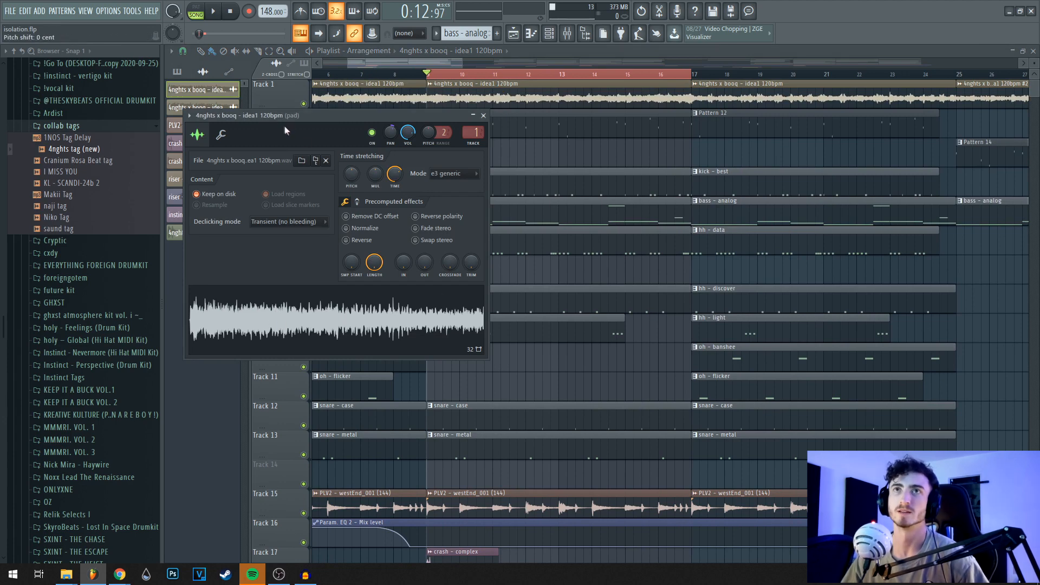
drag(222, 120, 298, 129)
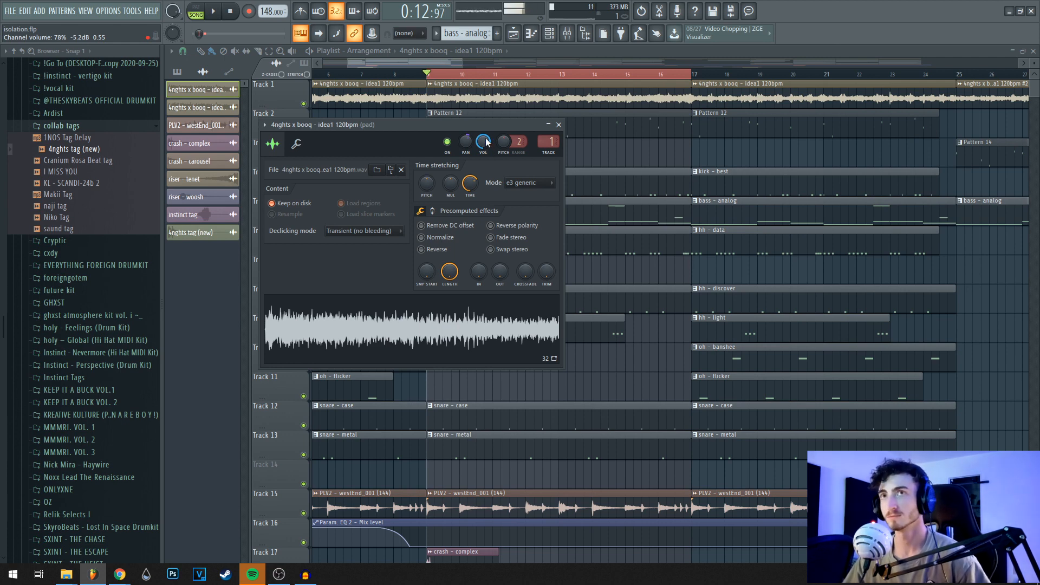
drag(421, 129, 477, 171)
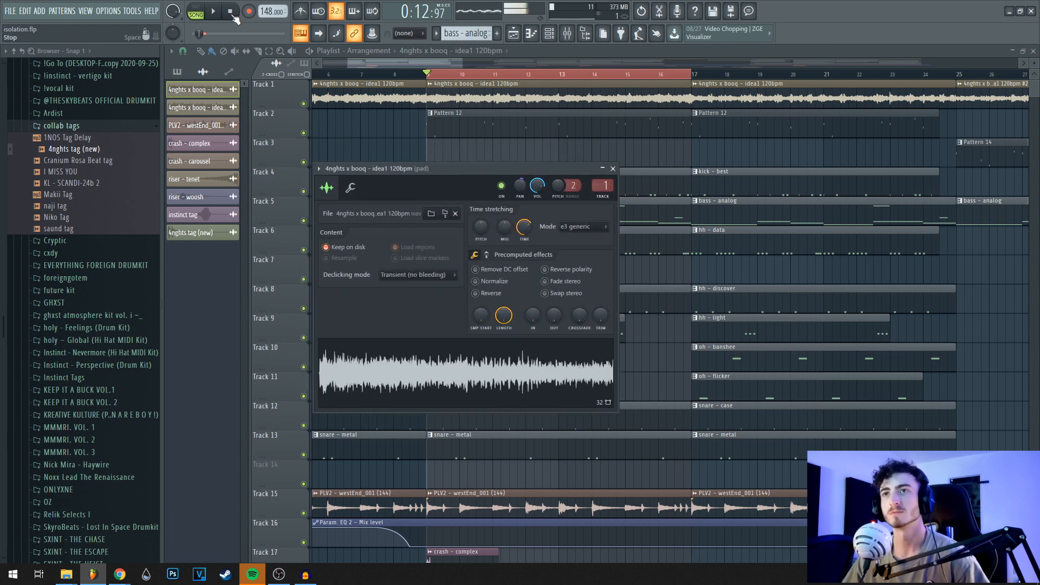
drag(450, 171, 521, 179)
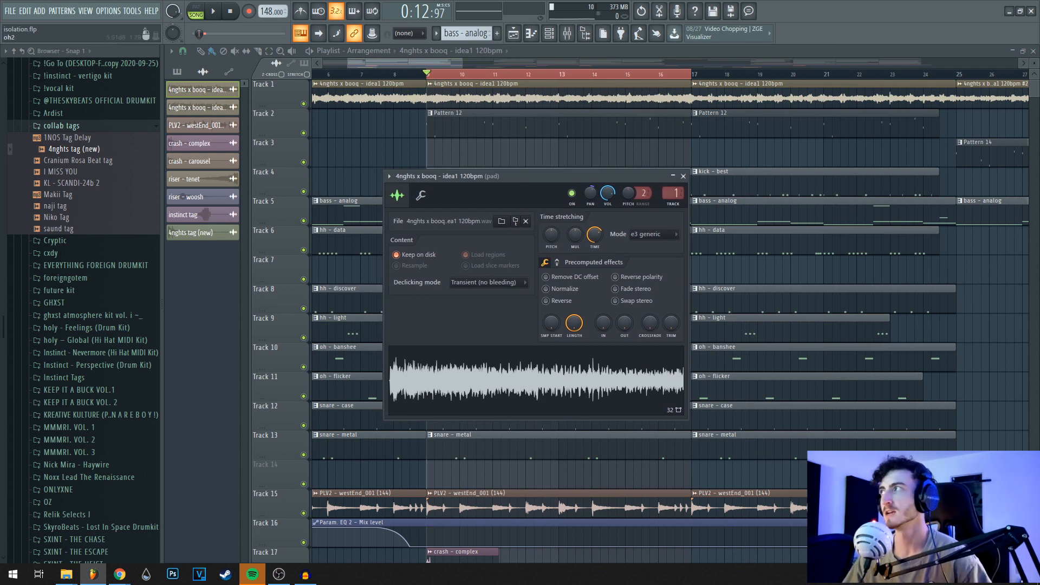
Review the pad mixer track's effects: Fruity parametric EQ 2, TAL Reverb II Plugin and Fruity delay 2.
key(F9)
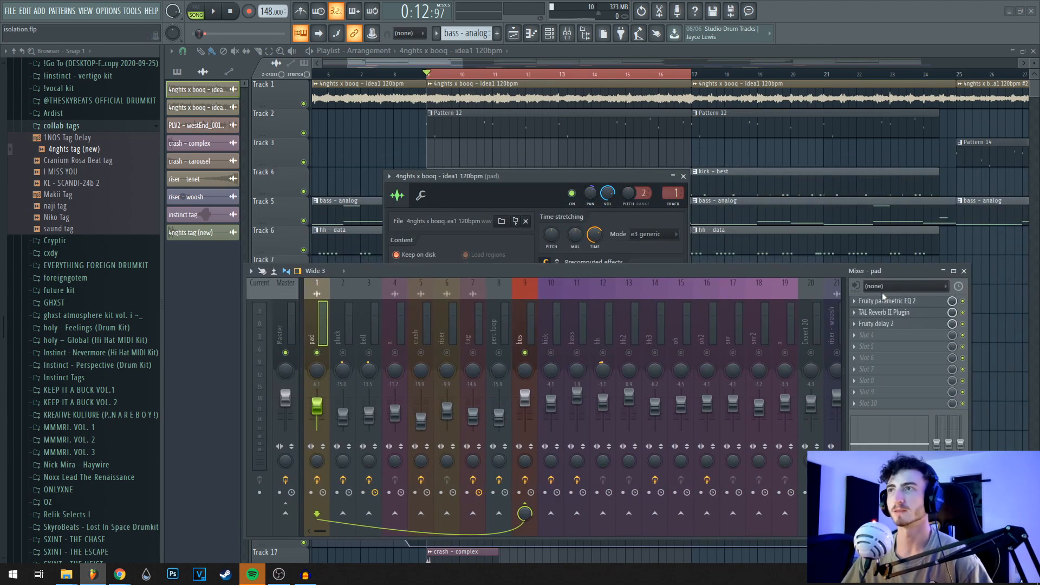
drag(572, 271, 590, 346)
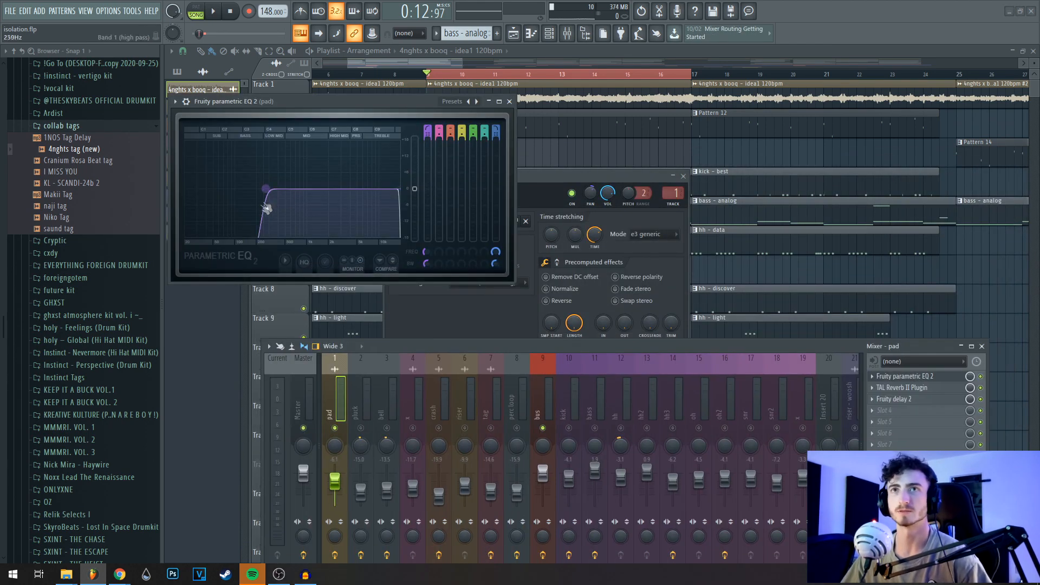
click(901, 388)
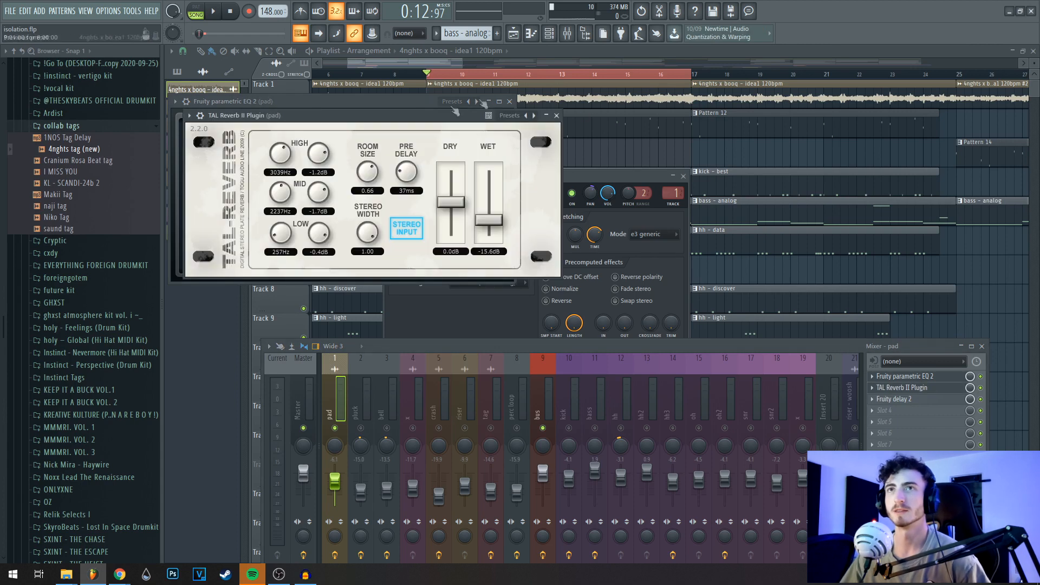
click(557, 115)
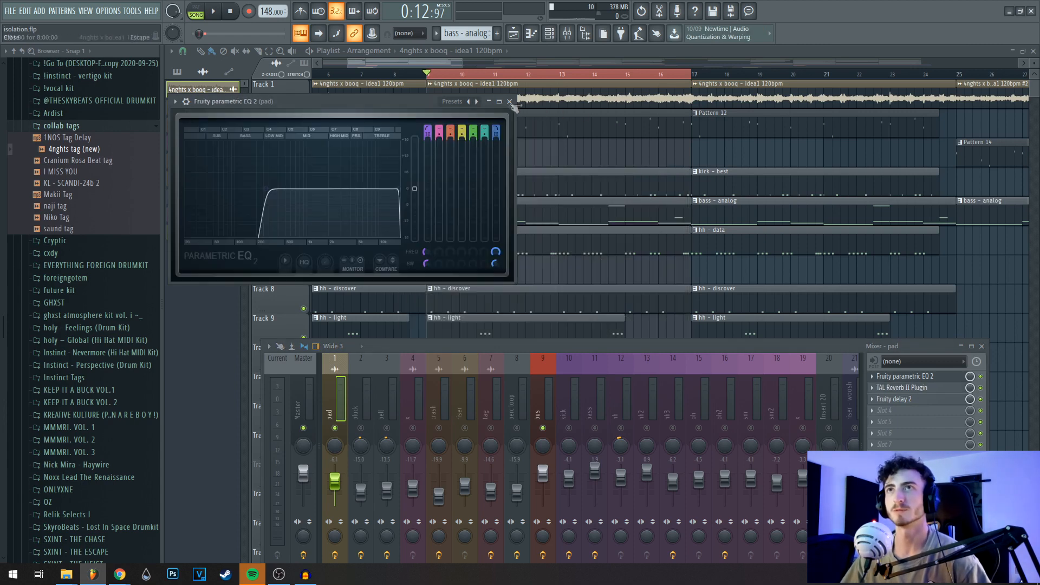
click(509, 101)
click(930, 399)
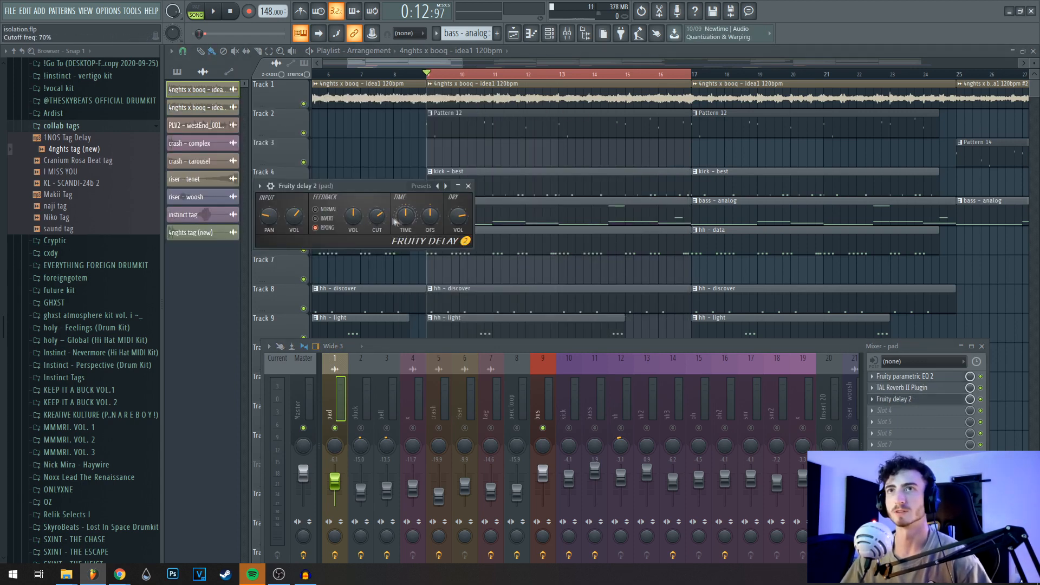
drag(523, 352, 510, 321)
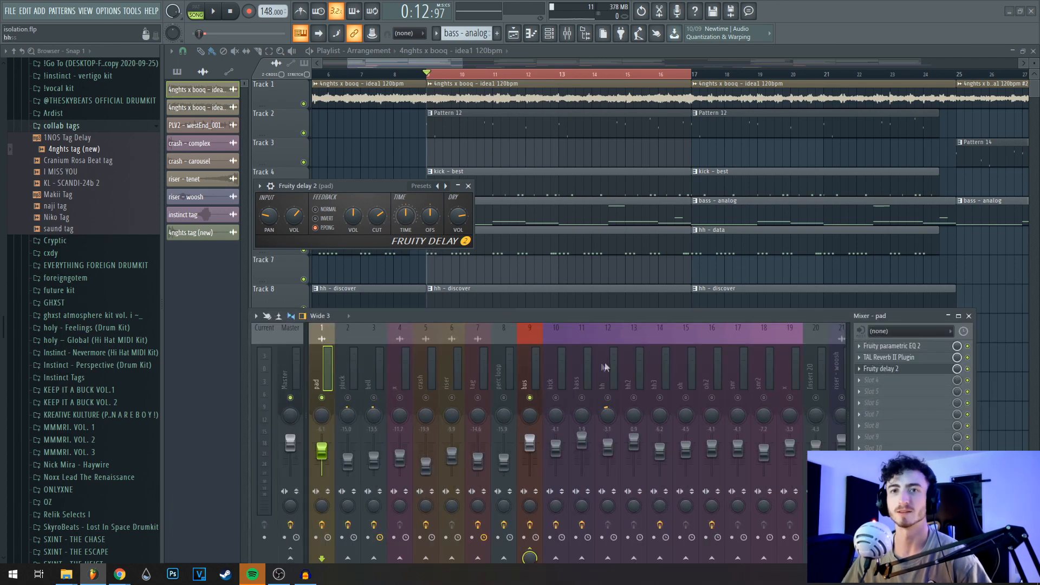
Play the looped arrangement section from bar 9 while watching the bass mixer track, and stop playback.
scroll(942, 215, down, 5)
scroll(942, 215, right, 10)
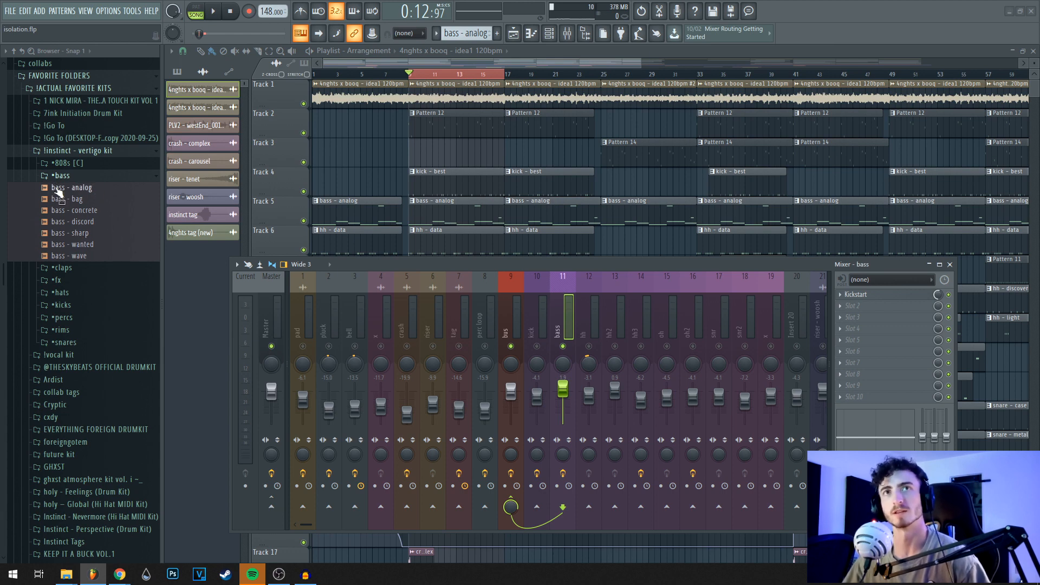
mouse_move(612, 267)
mouse_down()
mouse_move(606, 260)
mouse_move(613, 265)
mouse_up()
key(space)
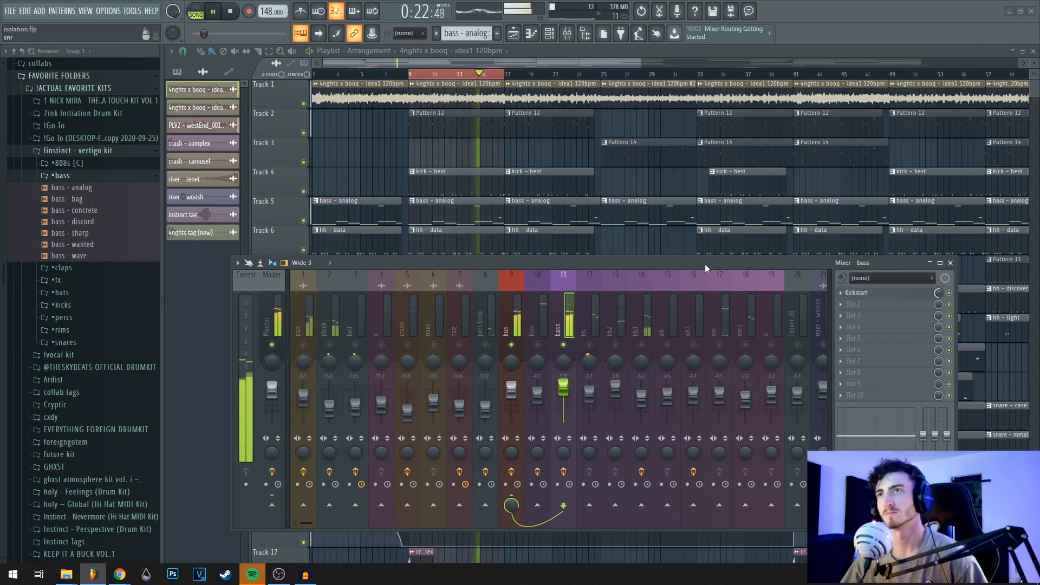
drag(672, 264, 673, 263)
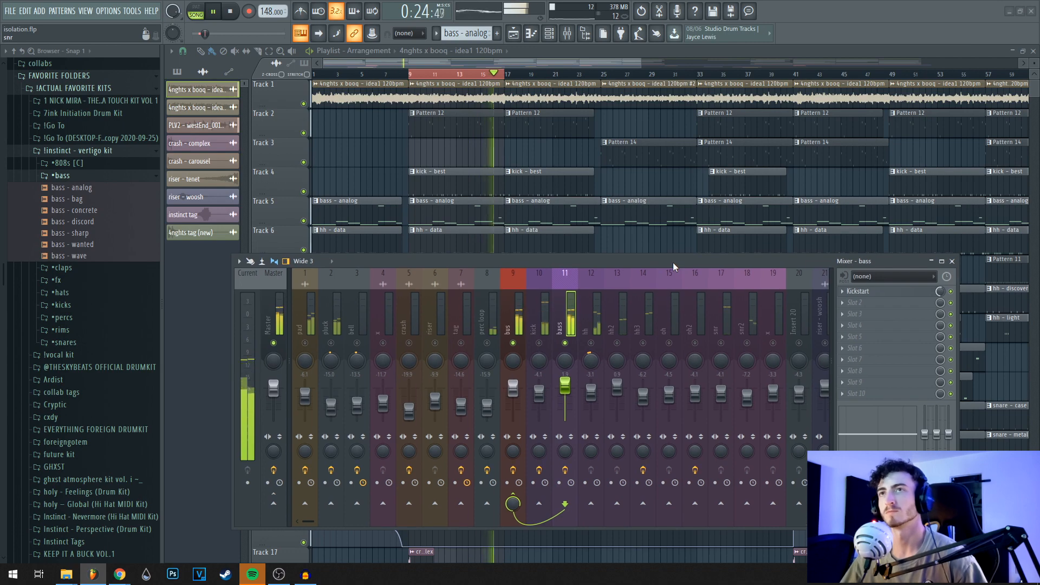
key(space)
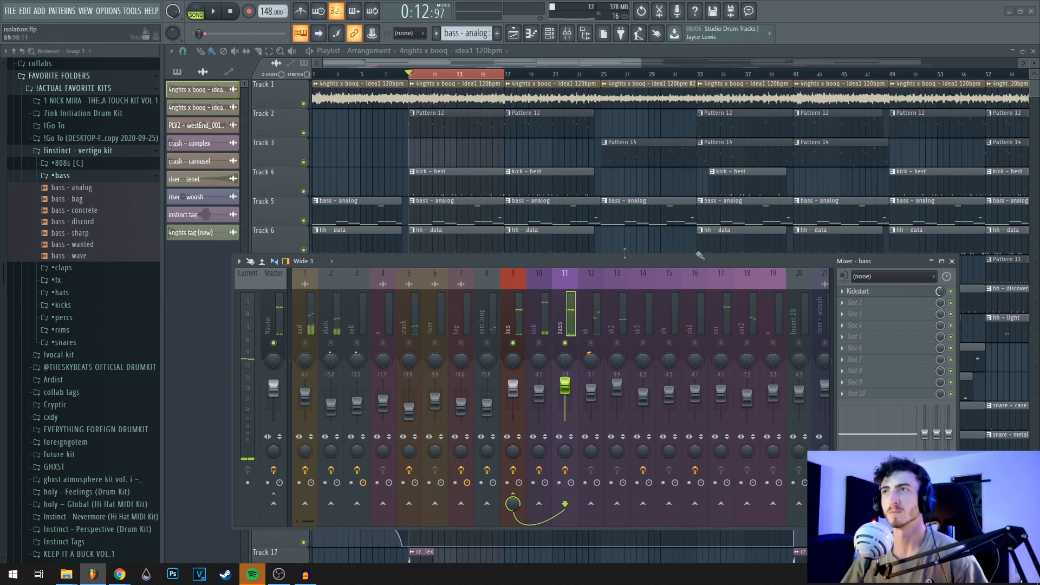
Inspect the Kickstart effect on the bass mixer track and close its window.
click(897, 295)
drag(554, 267, 551, 311)
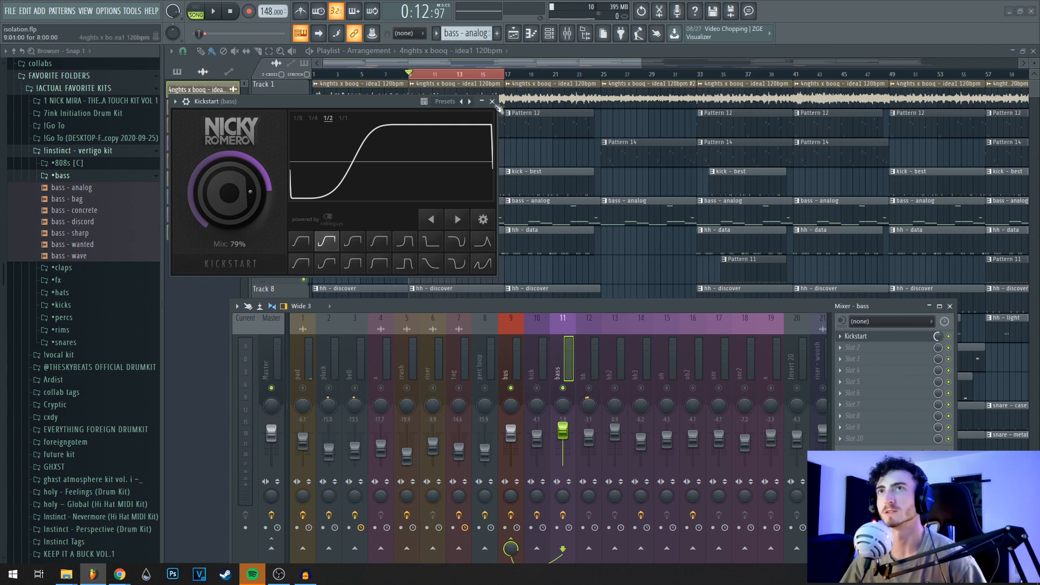
click(492, 102)
Open the bass - analog pattern in the piano roll and examine its notes across bars 1 to 9.
double_click(382, 220)
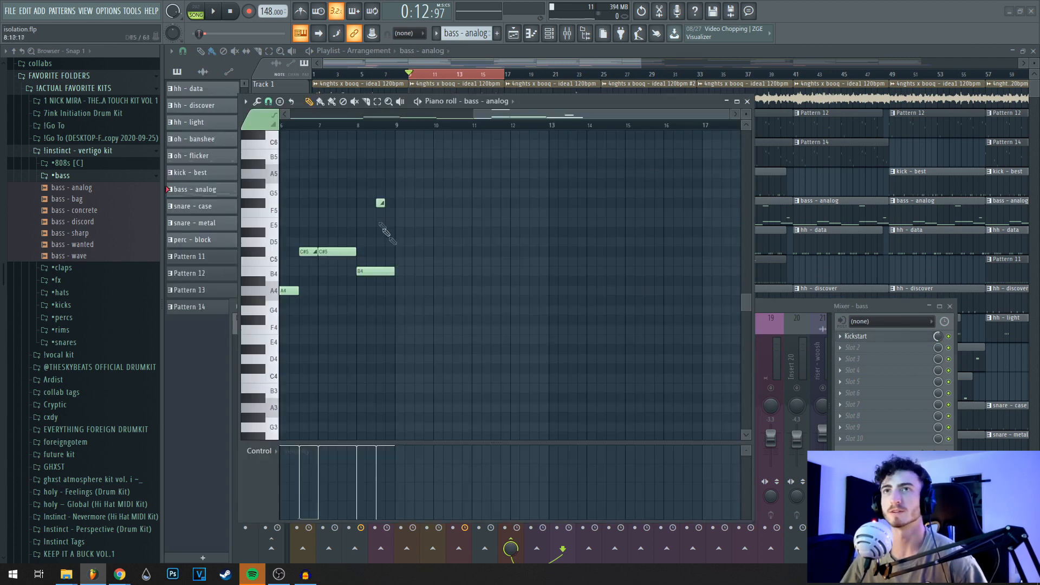
scroll(349, 217, left, 4)
scroll(536, 325, up, 4)
scroll(539, 328, down, 1)
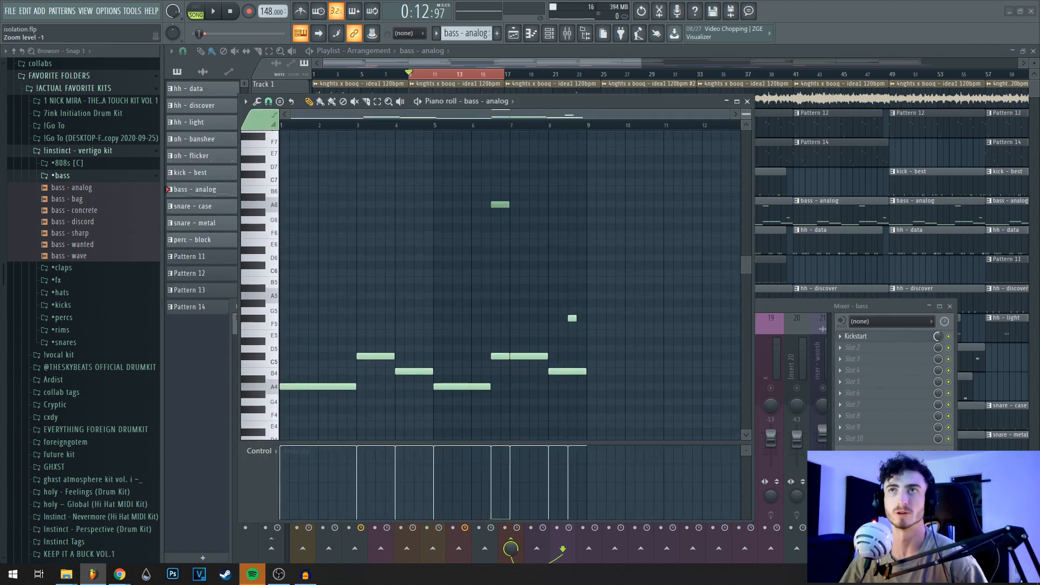
scroll(520, 252, down, 1)
scroll(520, 254, up, 5)
scroll(519, 256, up, 1)
click(456, 125)
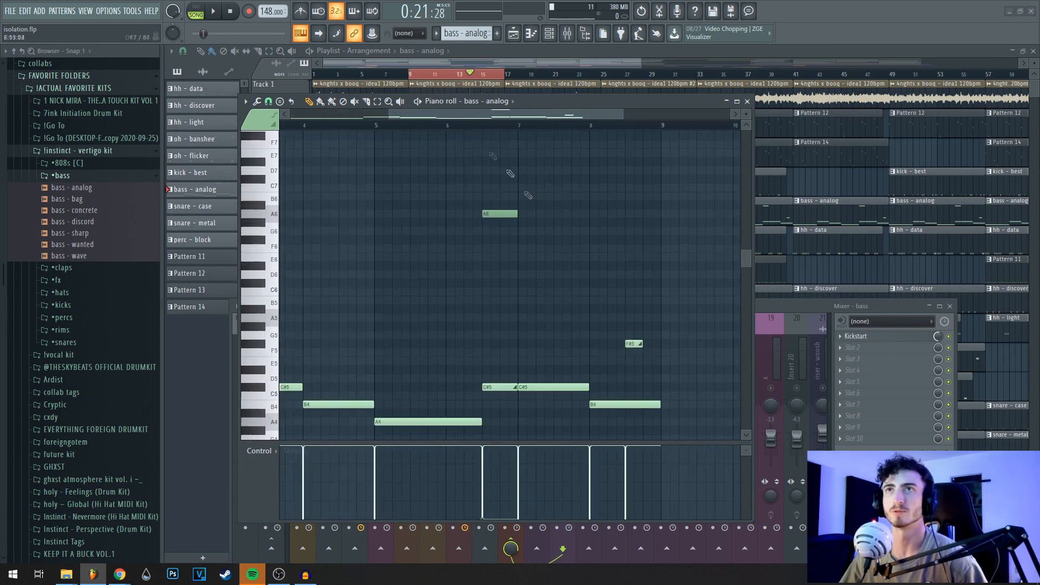
Examine the bass pattern's high A6 note, its velocity and the C#5 notes beneath it, and listen to the passage briefly.
scroll(546, 271, down, 3)
click(520, 206)
right_click(524, 206)
scroll(515, 217, up, 2)
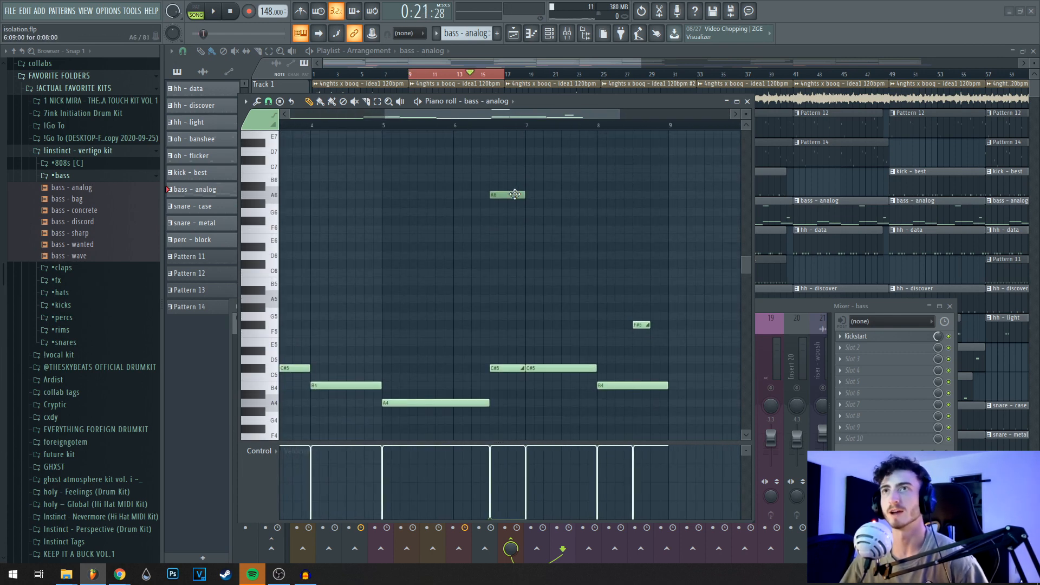
drag(564, 176, 480, 218)
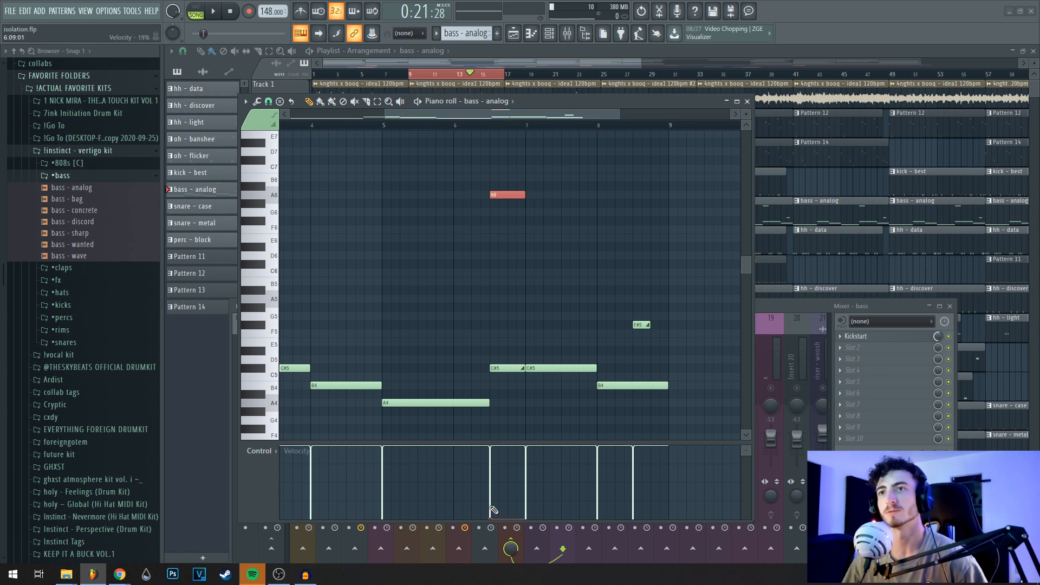
ctrl+click(530, 322)
scroll(530, 298, down, 1)
drag(507, 306, 518, 330)
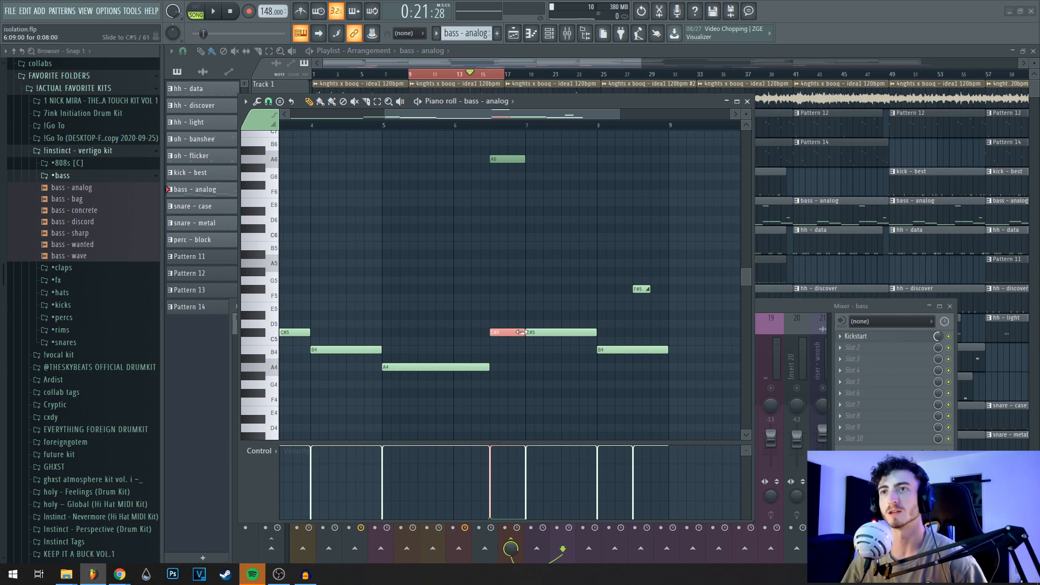
right_click(593, 236)
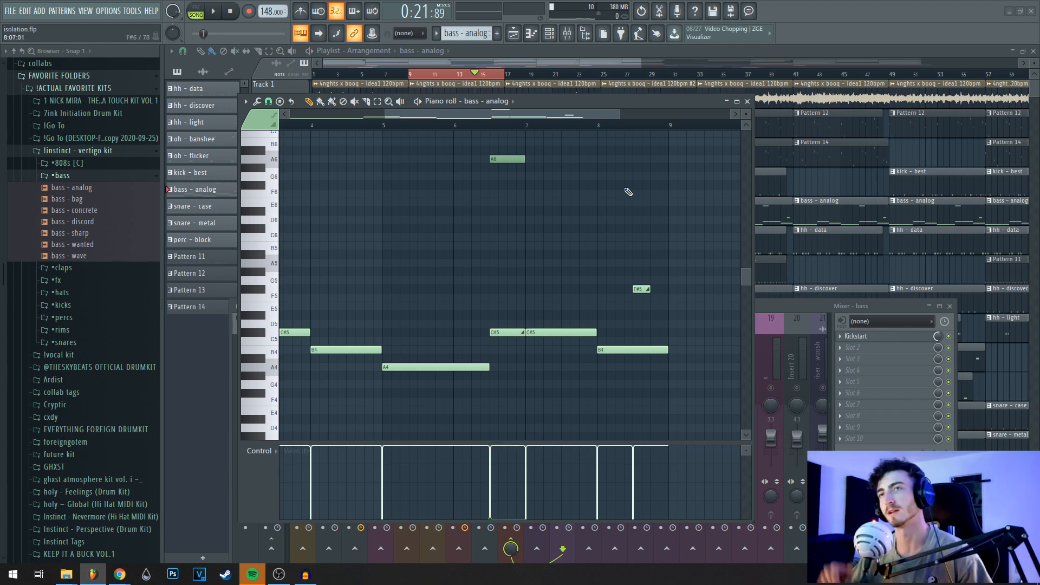
key(space)
key(space)
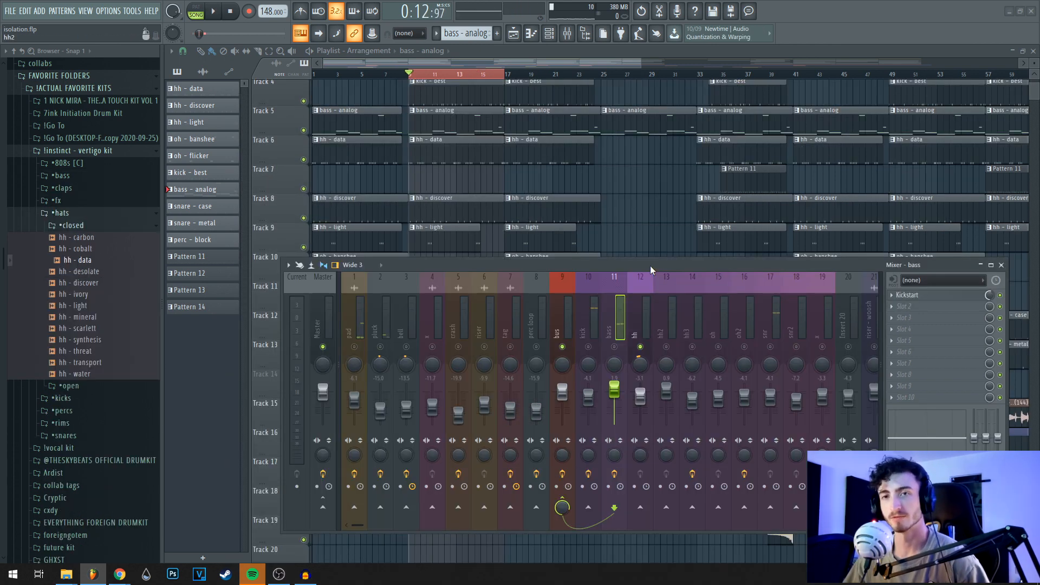
Preview the hh - data hat sample and play the looped section with the hh mixer track selected.
mouse_move(650, 266)
mouse_down()
mouse_move(629, 245)
mouse_move(656, 265)
mouse_up()
click(82, 259)
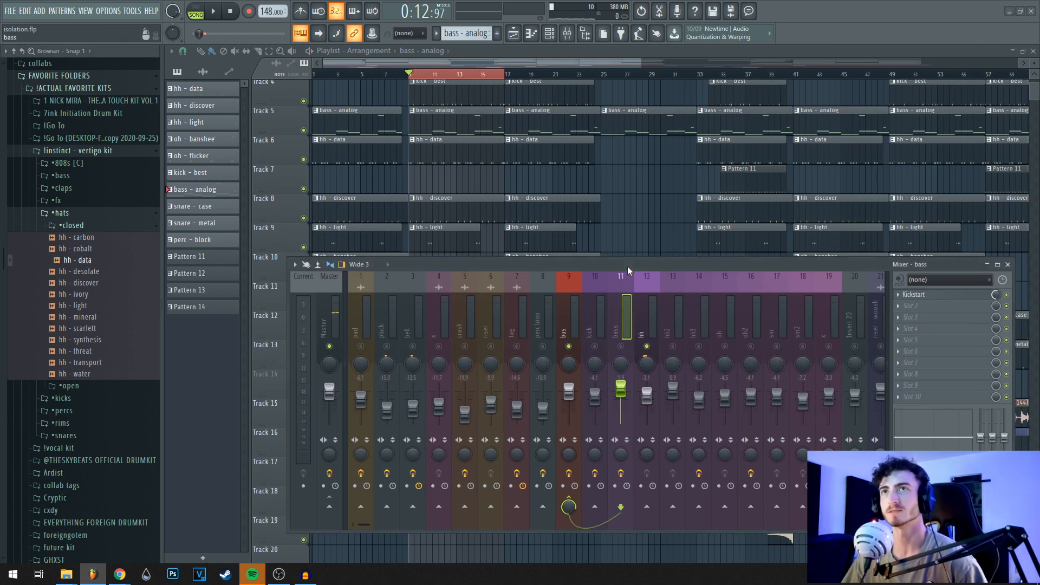
key(space)
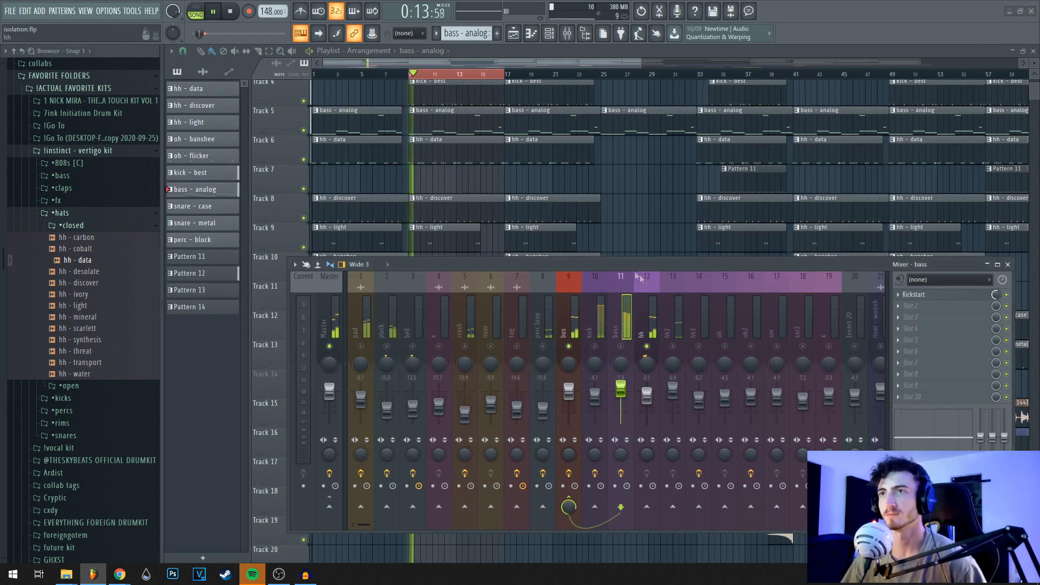
click(653, 317)
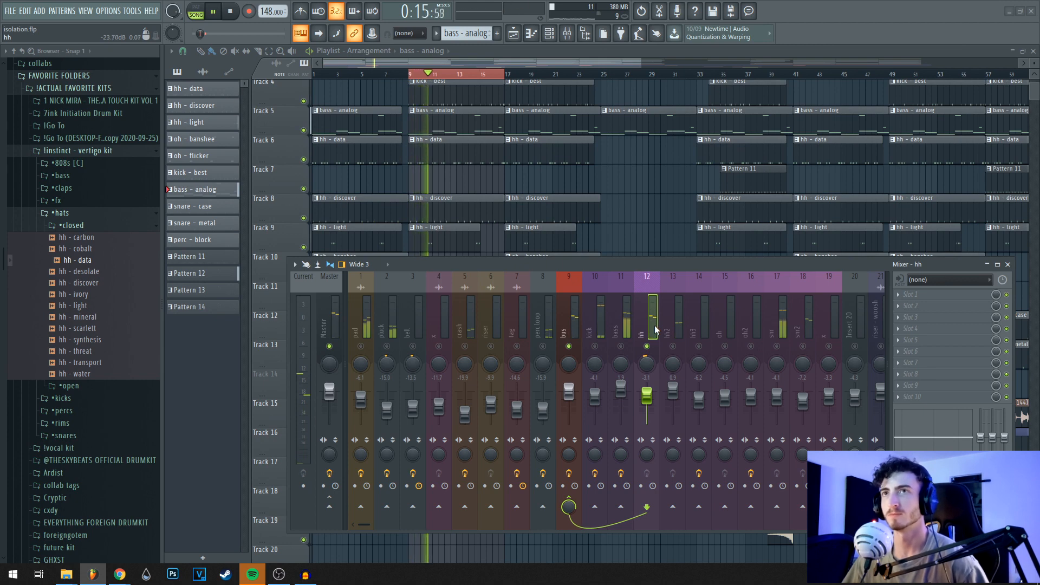
Open the hh - data pattern in the piano roll, review its notes and velocities, and stop playback.
double_click(451, 153)
drag(434, 274, 513, 236)
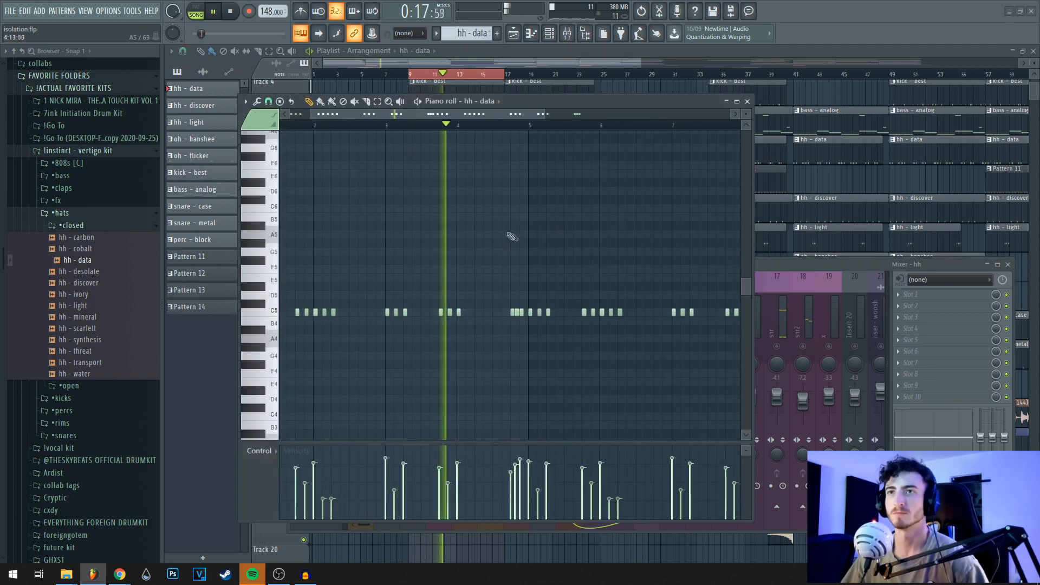
scroll(461, 271, down, 3)
drag(462, 271, 468, 274)
key(space)
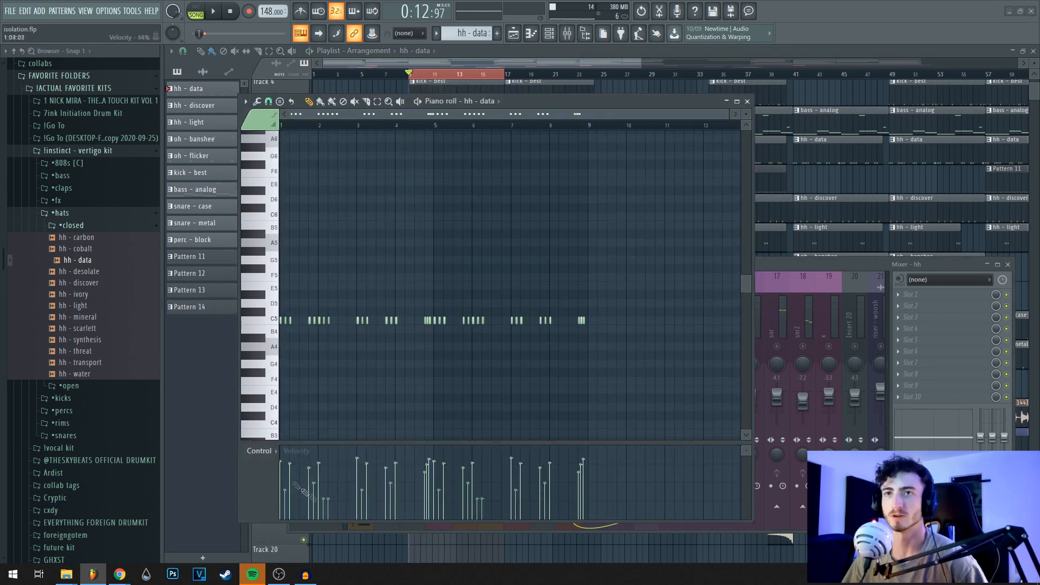
Show the note pan values of the hh - data pattern and close the piano roll.
click(259, 450)
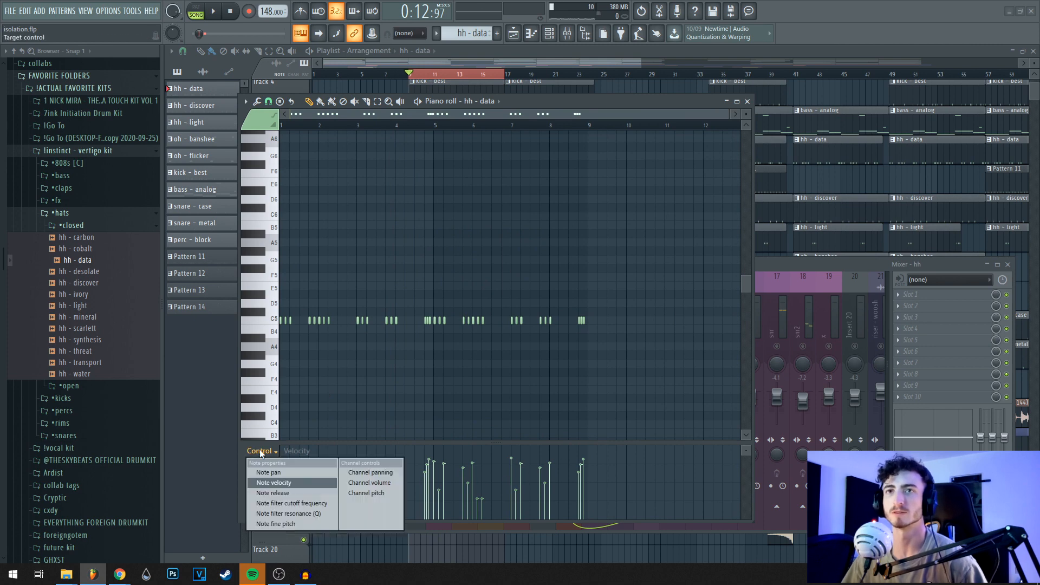
click(291, 473)
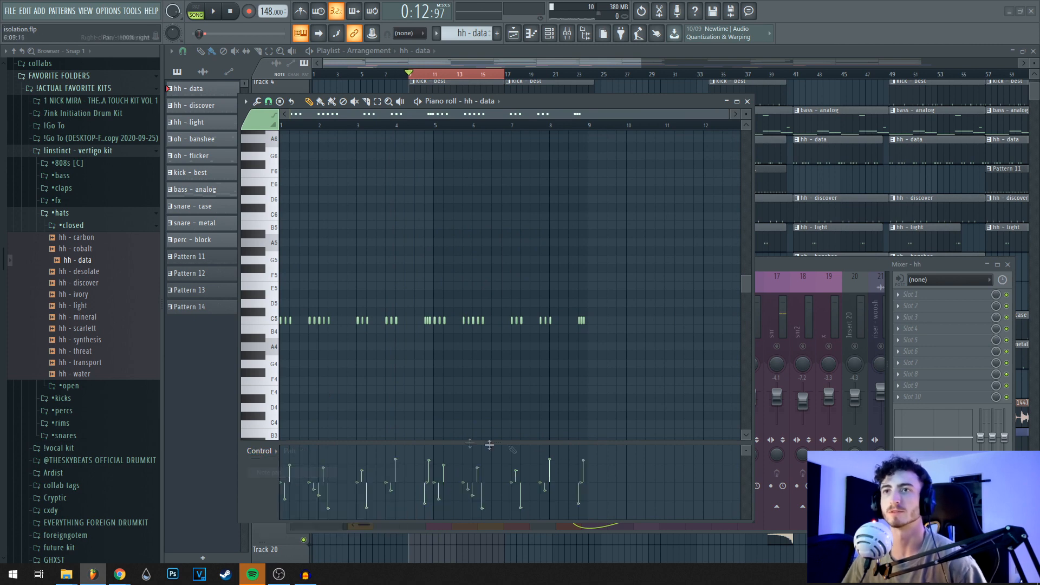
click(747, 101)
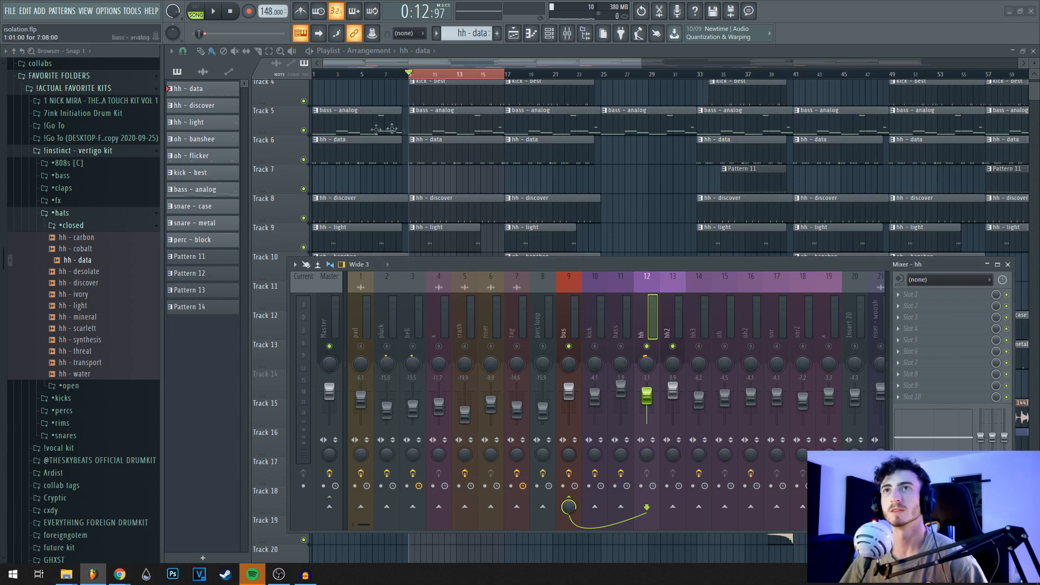
Preview the hh - discover hat sample and play the looped section.
drag(600, 257, 599, 258)
click(97, 284)
key(space)
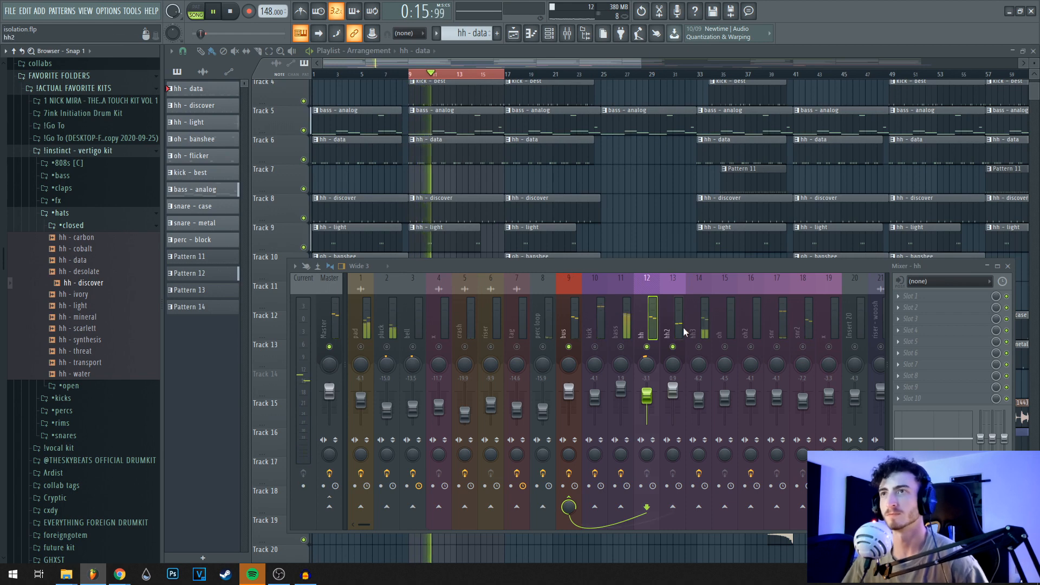
Open the hh - discover pattern in the piano roll, check its note pan and note velocity values, and close it.
double_click(460, 214)
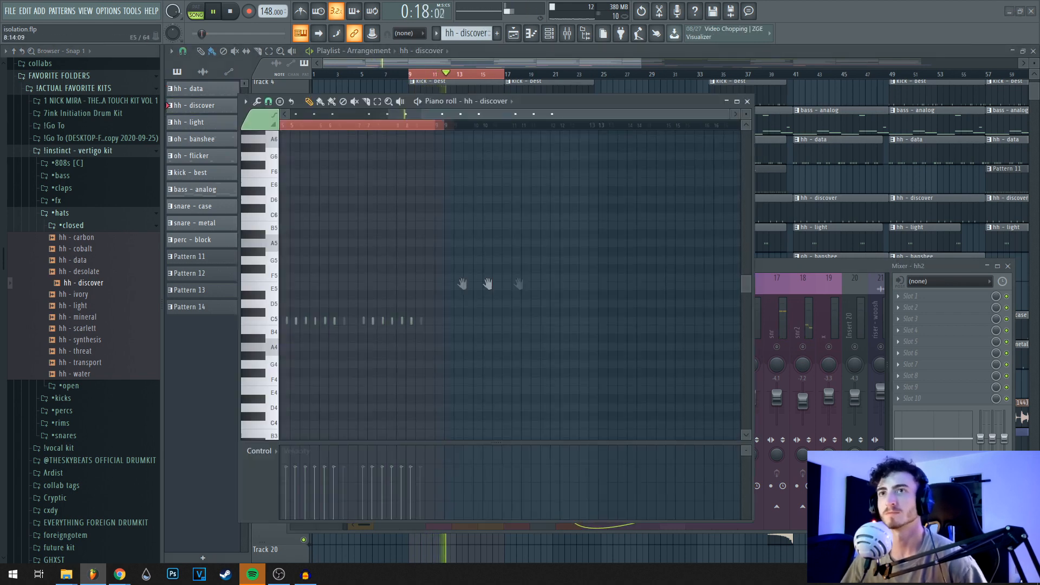
drag(443, 284, 585, 292)
click(261, 451)
click(278, 472)
click(260, 451)
click(276, 481)
key(space)
click(746, 101)
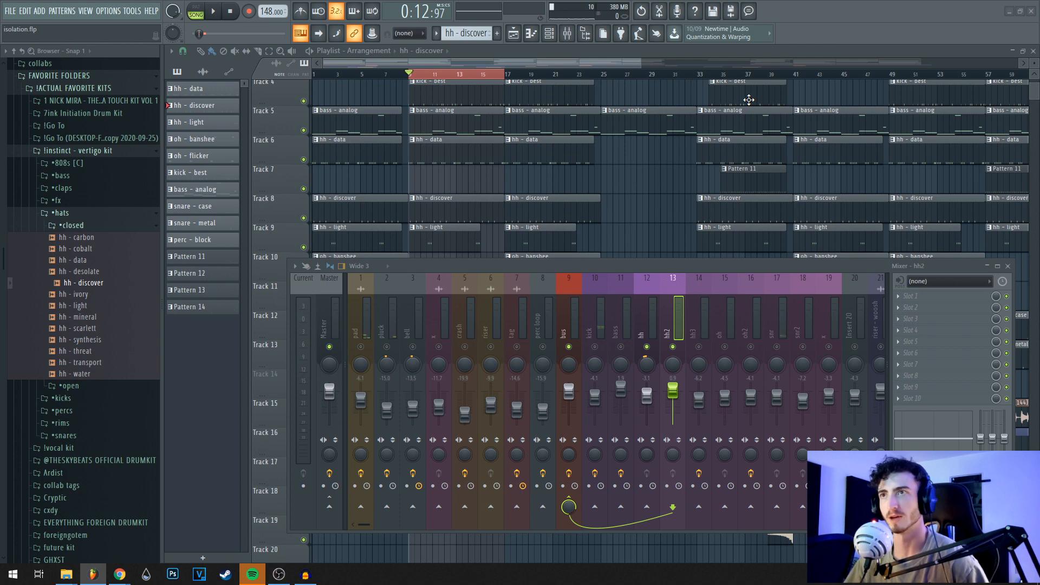
Unmute the hh3 mixer track and preview the hh - light hat sample.
click(699, 346)
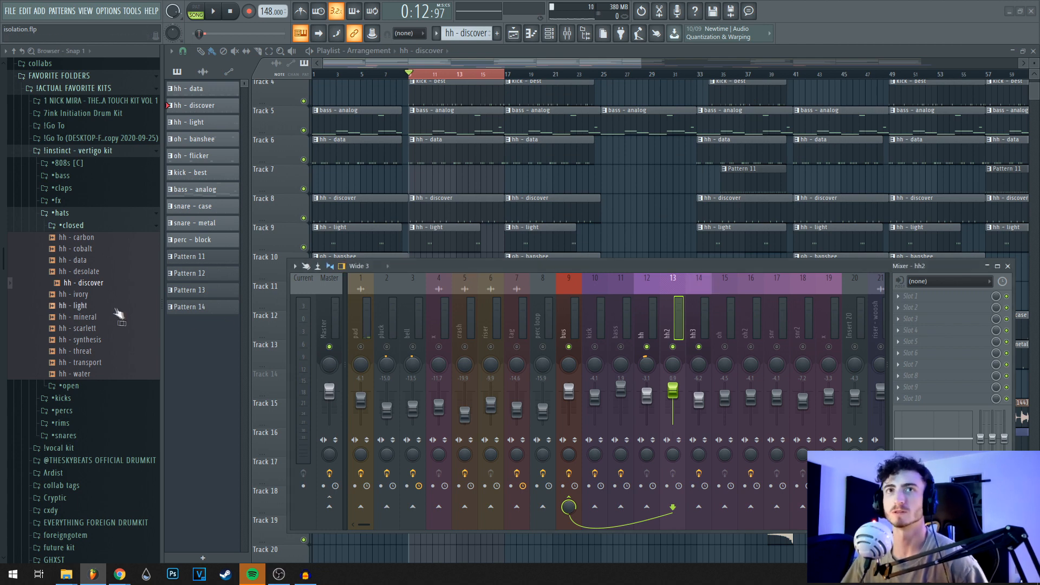
click(80, 305)
Open the hh - light pattern in the piano roll, show its note pan values and play the section briefly.
double_click(414, 241)
scroll(292, 407, down, 1)
click(259, 451)
click(261, 466)
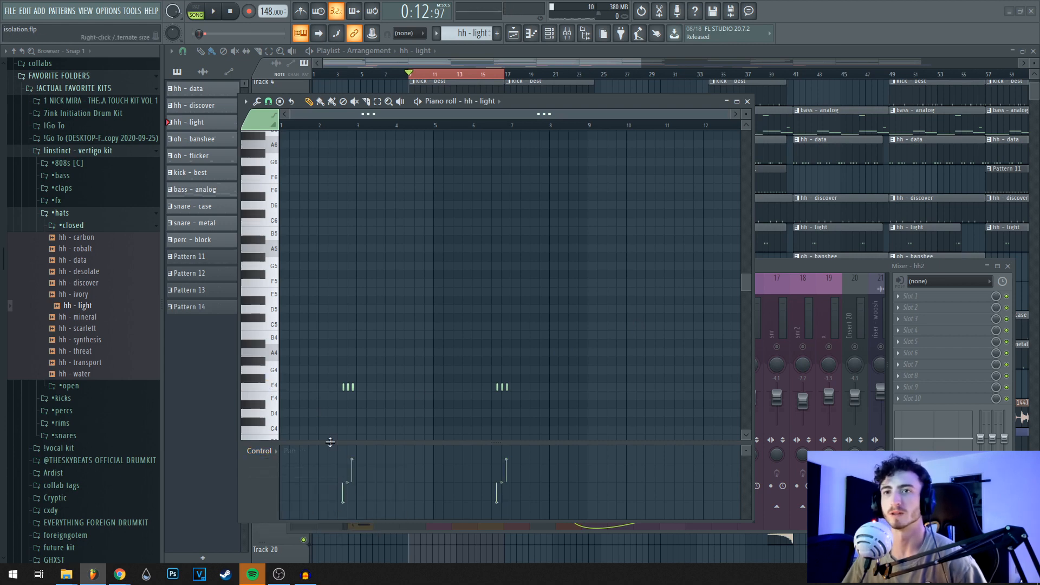
key(space)
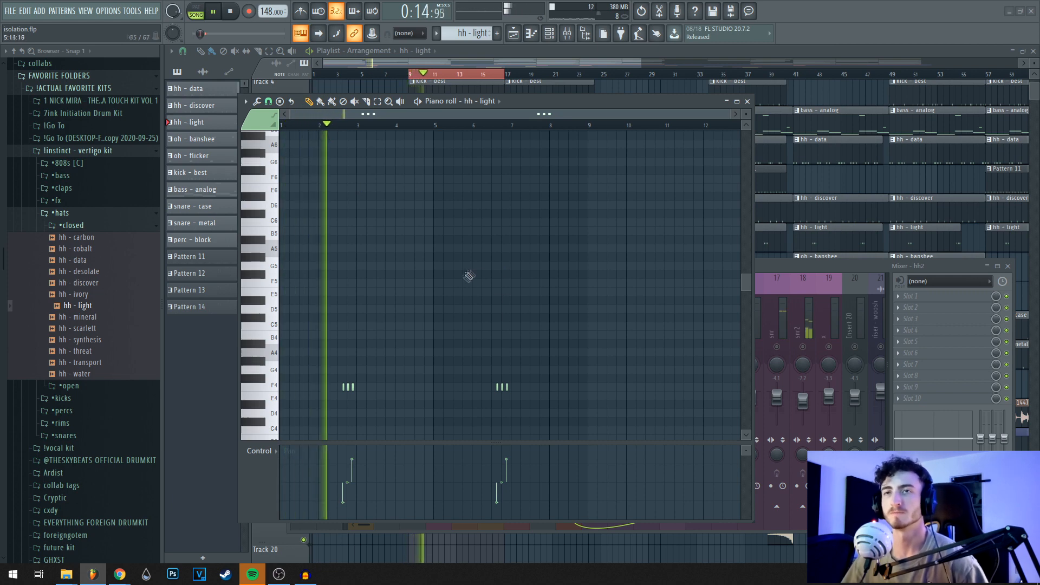
key(space)
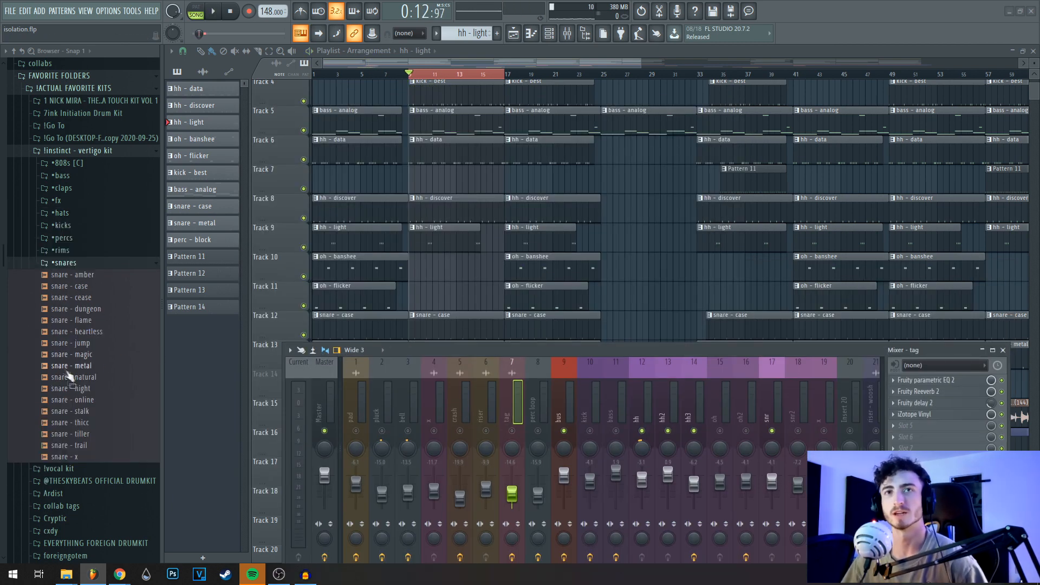
Preview the snare - case sample and unmute the snr mixer track while the looped section plays.
drag(81, 320, 91, 287)
key(space)
drag(532, 350, 531, 302)
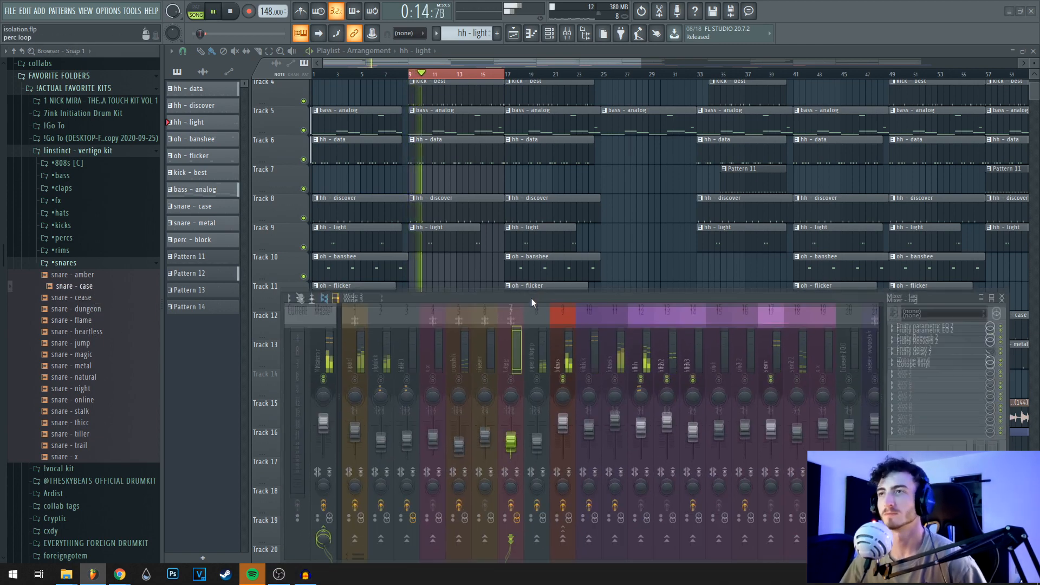
click(778, 362)
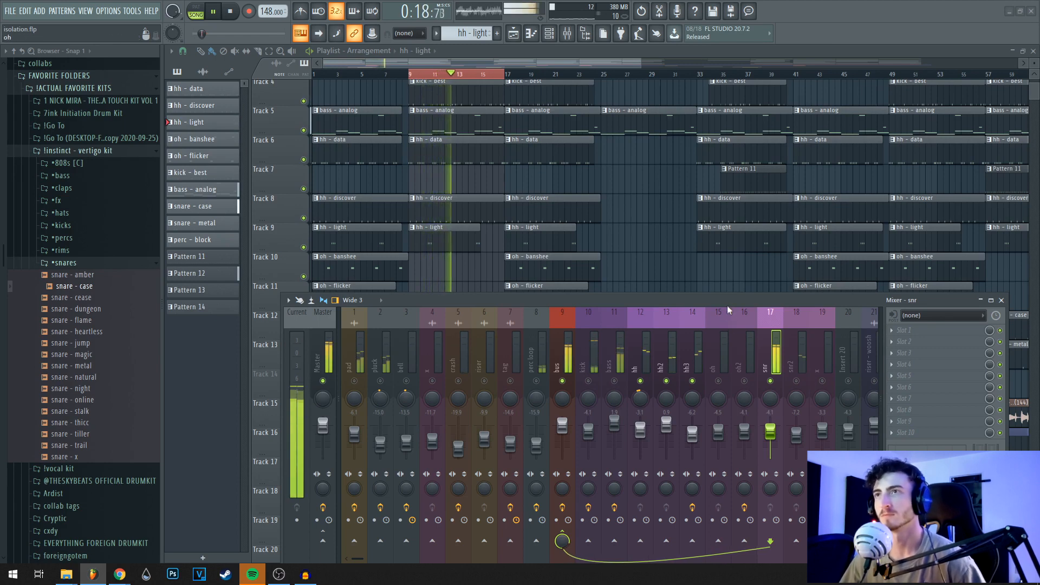
key(space)
Unmute the snr2 mixer track, preview the snare - metal sample and listen to it in the looped section.
drag(727, 304, 693, 294)
click(763, 372)
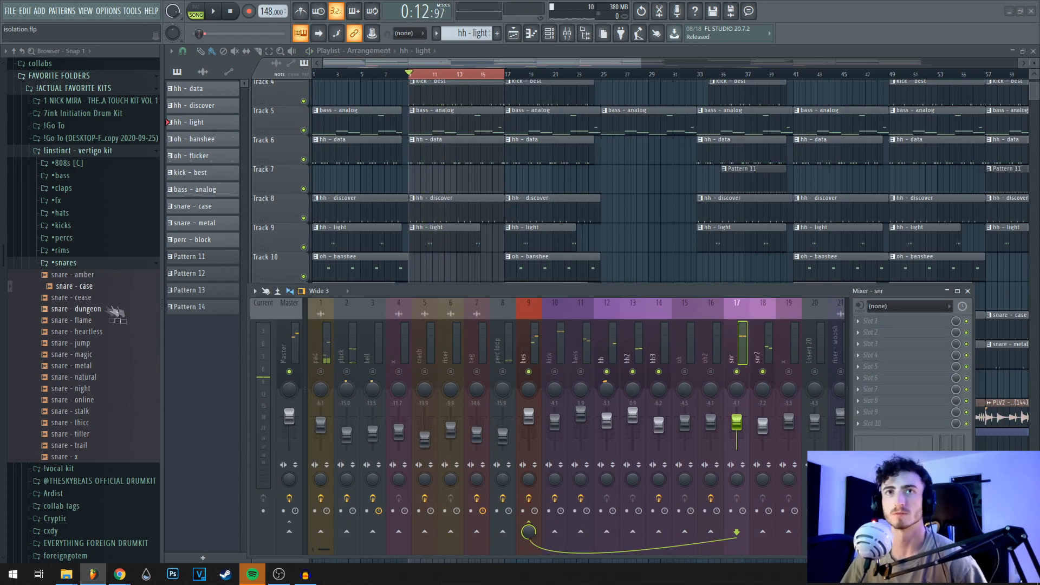
click(87, 366)
key(space)
drag(635, 298, 629, 363)
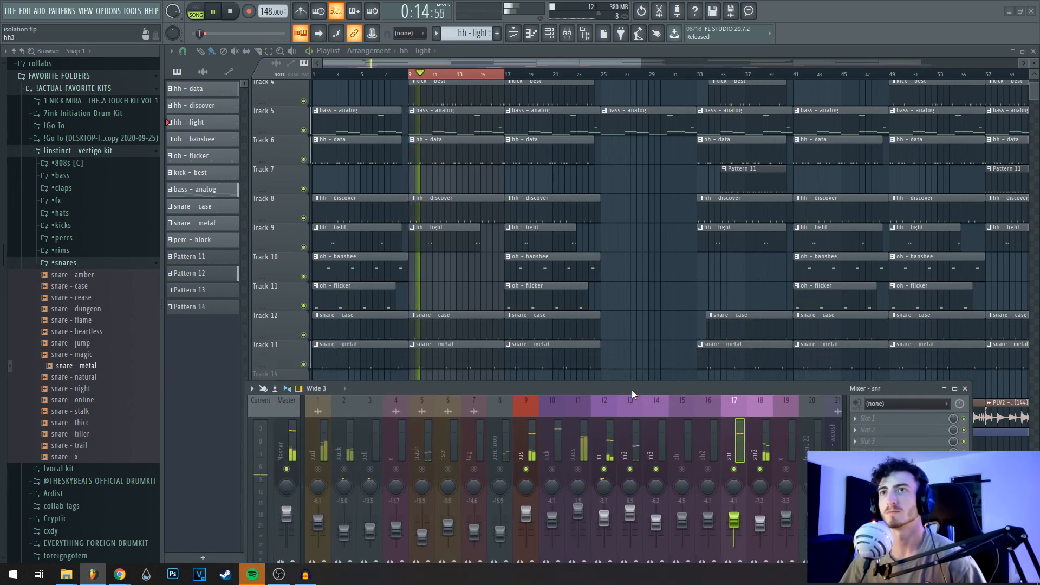
click(761, 408)
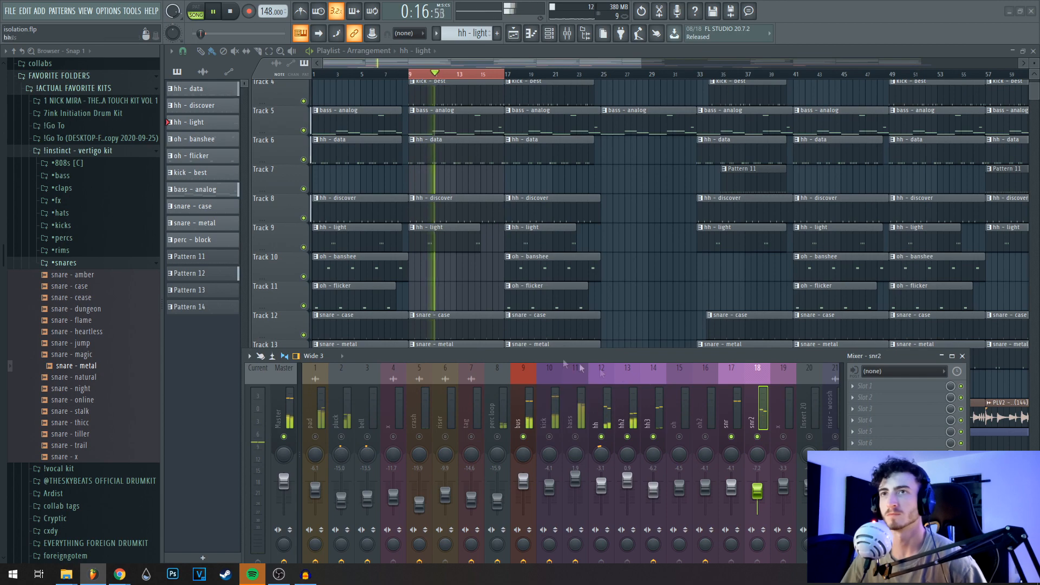
drag(537, 359, 597, 476)
key(space)
Return to the upper playlist tracks and unmute the kick mixer track.
scroll(626, 301, up, 5)
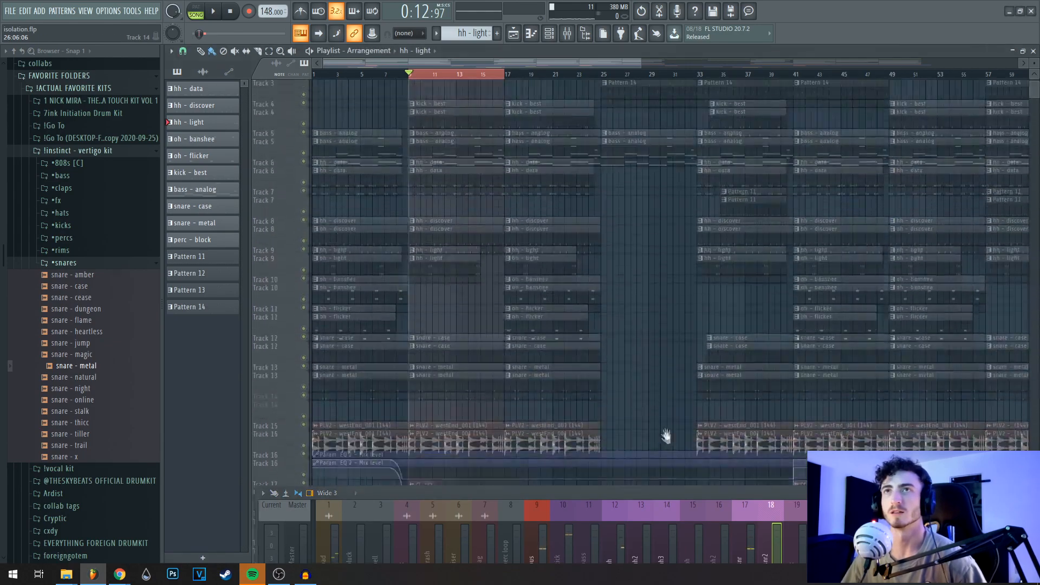
drag(585, 492, 596, 269)
click(584, 320)
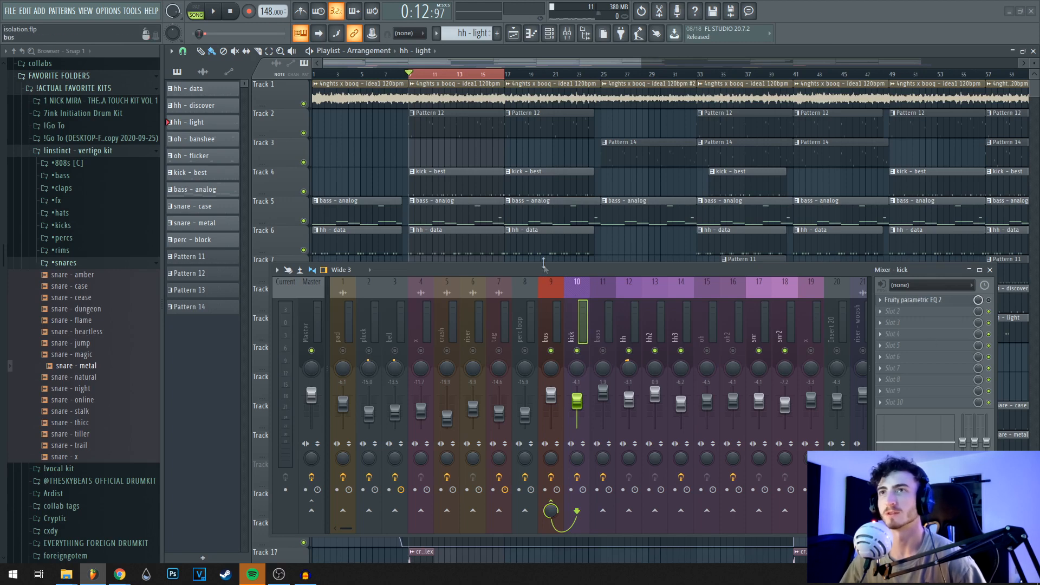
drag(543, 263, 544, 284)
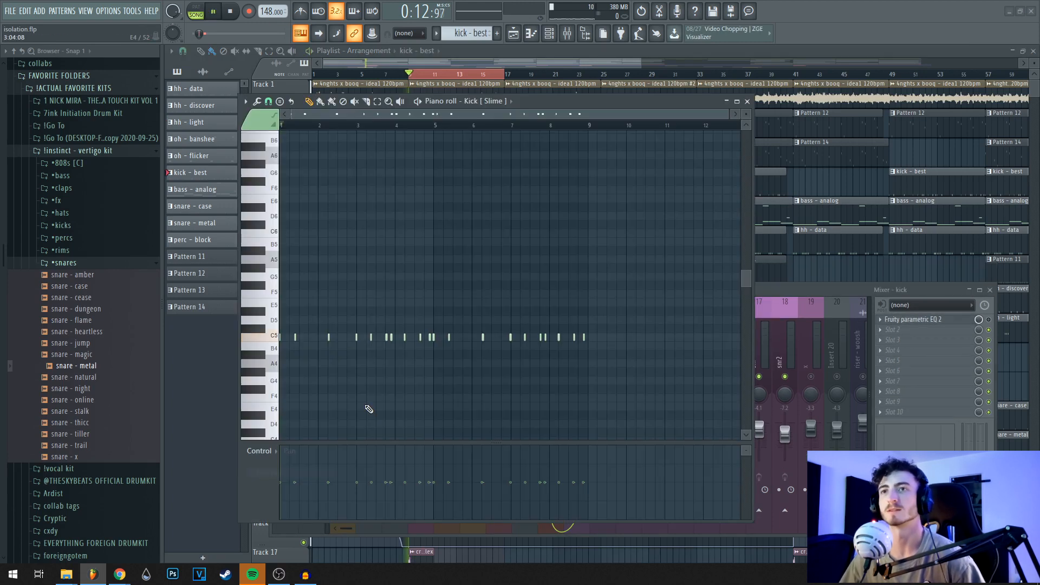
Play the looped section with the kick - best pattern in the piano roll and show its note velocity values.
key(space)
click(261, 451)
click(288, 483)
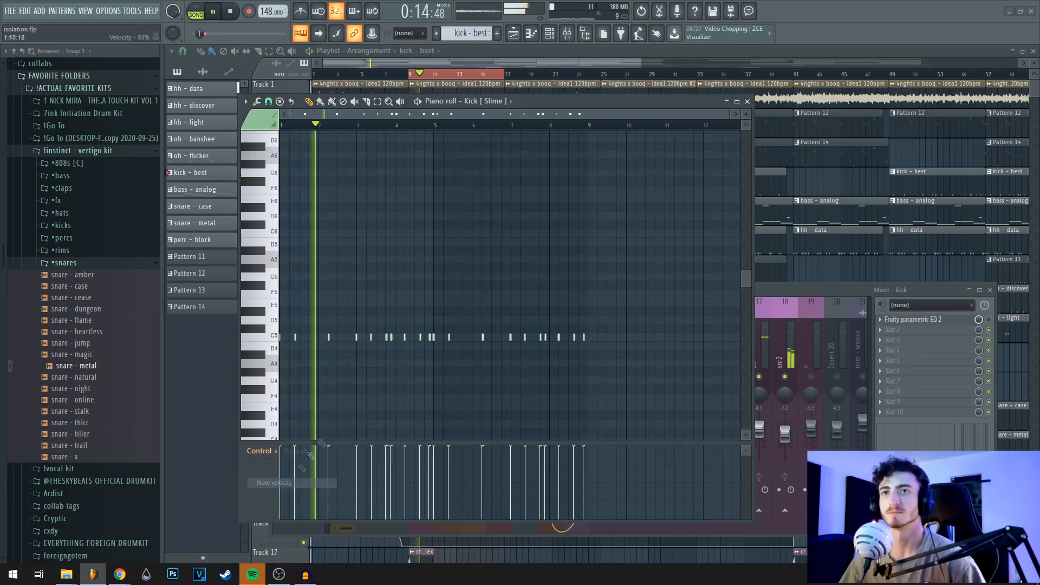
Unmute the pad mixer track, stop playback and close the kick piano roll.
click(767, 295)
click(345, 380)
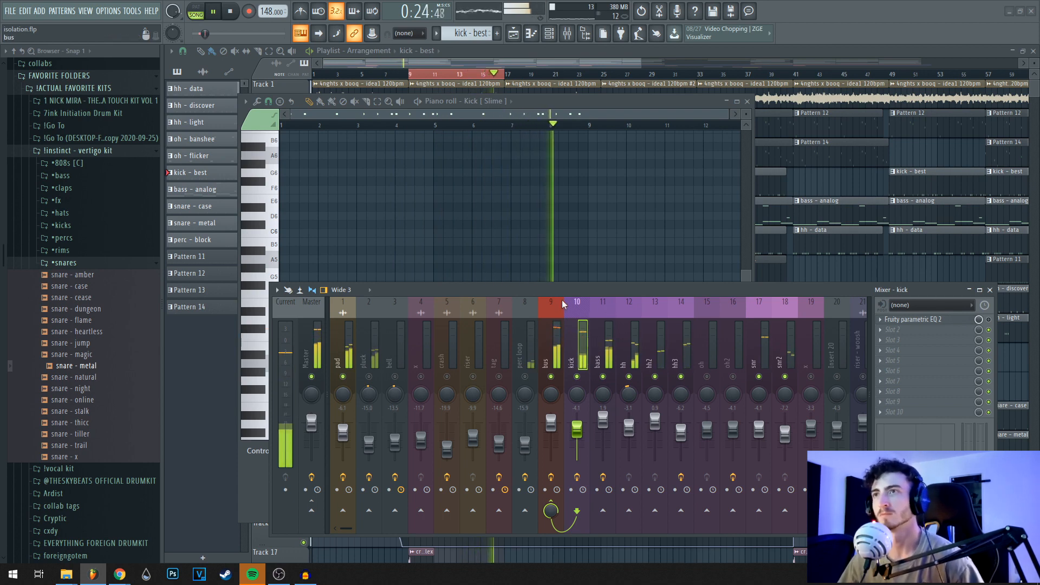
key(space)
click(704, 102)
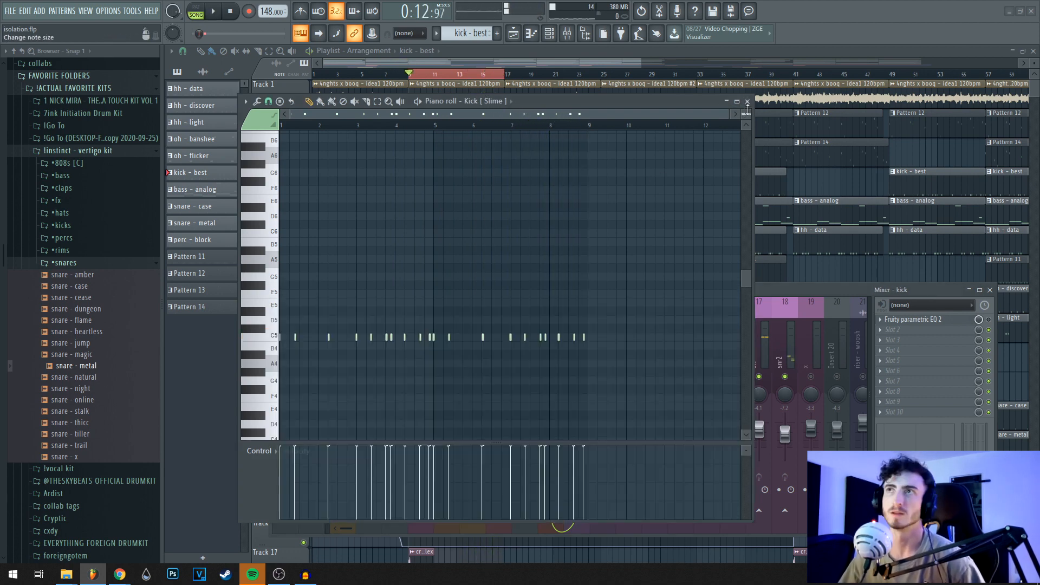
click(747, 101)
Open the sample settings of the PLV2 - westEnd_001 (144) clip on Track 15, review them and close them.
drag(618, 293, 572, 507)
scroll(536, 423, down, 6)
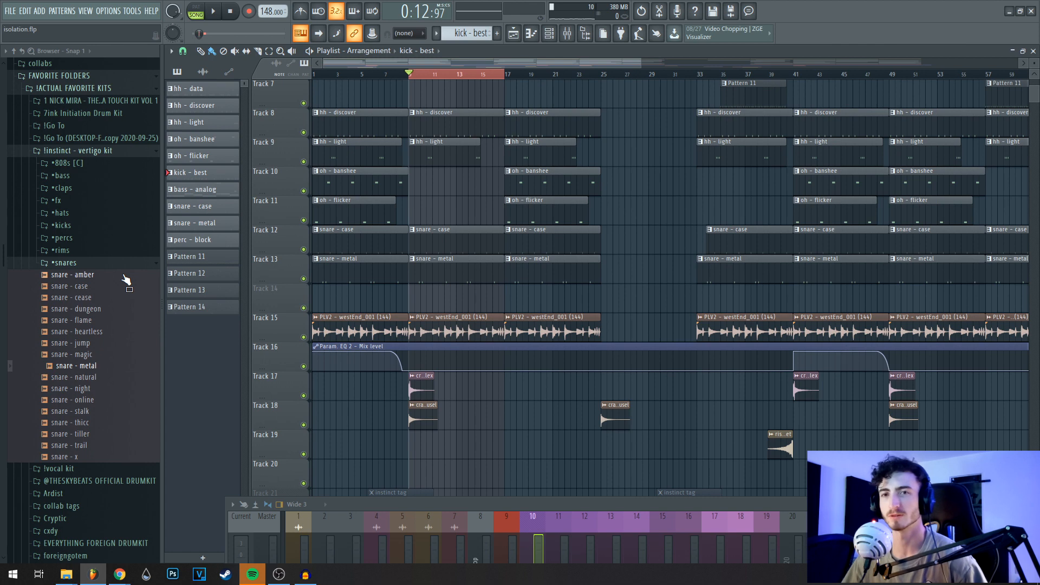
drag(569, 504, 606, 420)
double_click(537, 319)
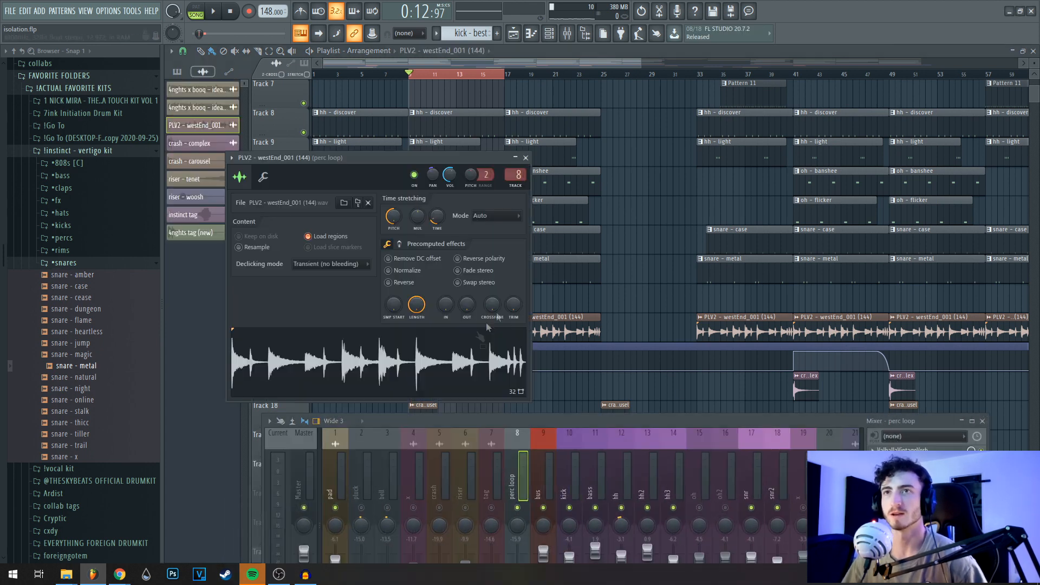
click(525, 157)
Review the ValhallaVintageVerb and Fruity parametric EQ 2 settings on the perc loop mixer track and close both effects.
drag(631, 419, 587, 291)
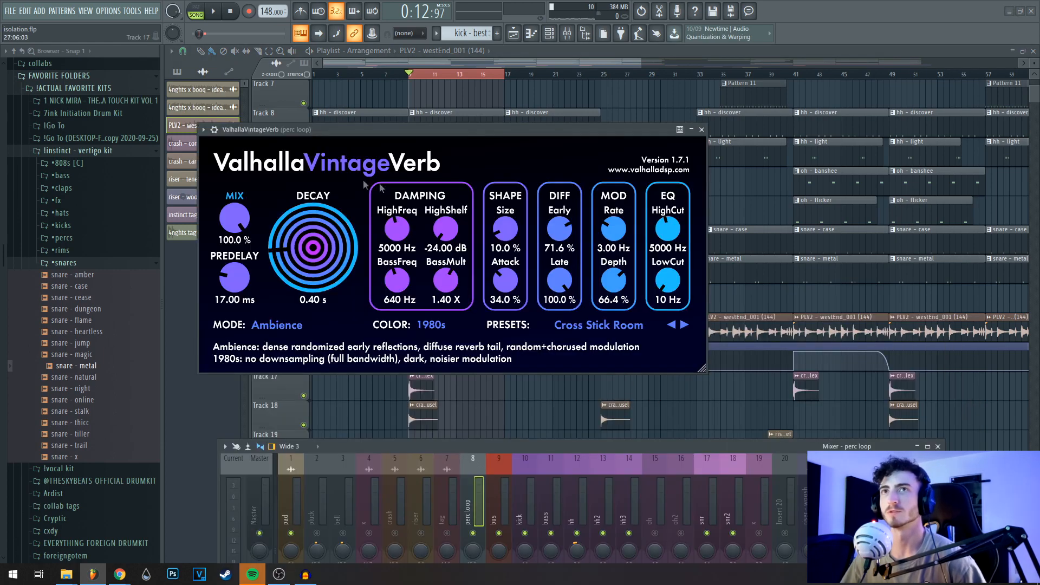
click(701, 130)
drag(520, 447, 509, 357)
click(848, 396)
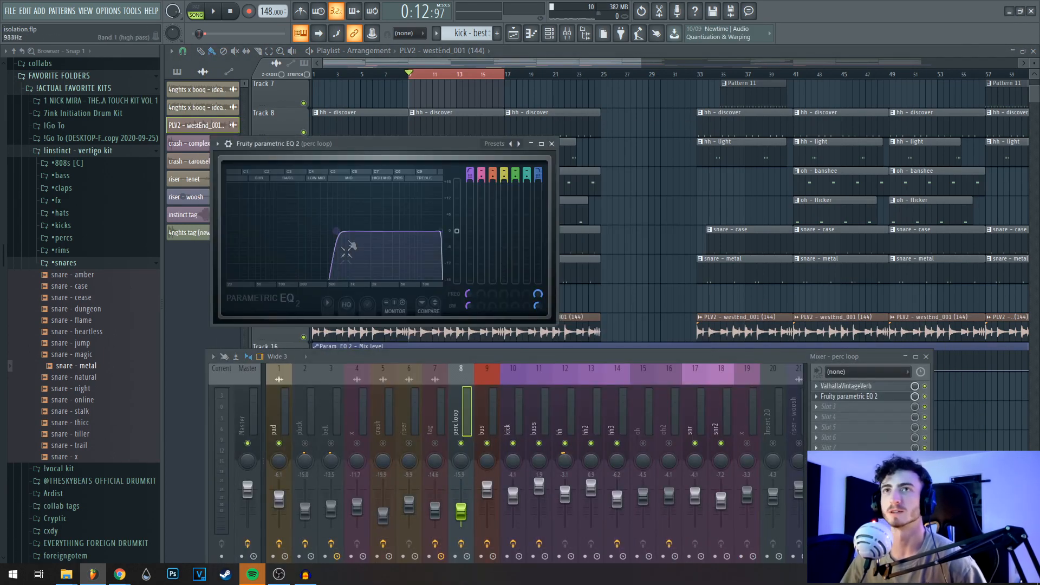
click(551, 143)
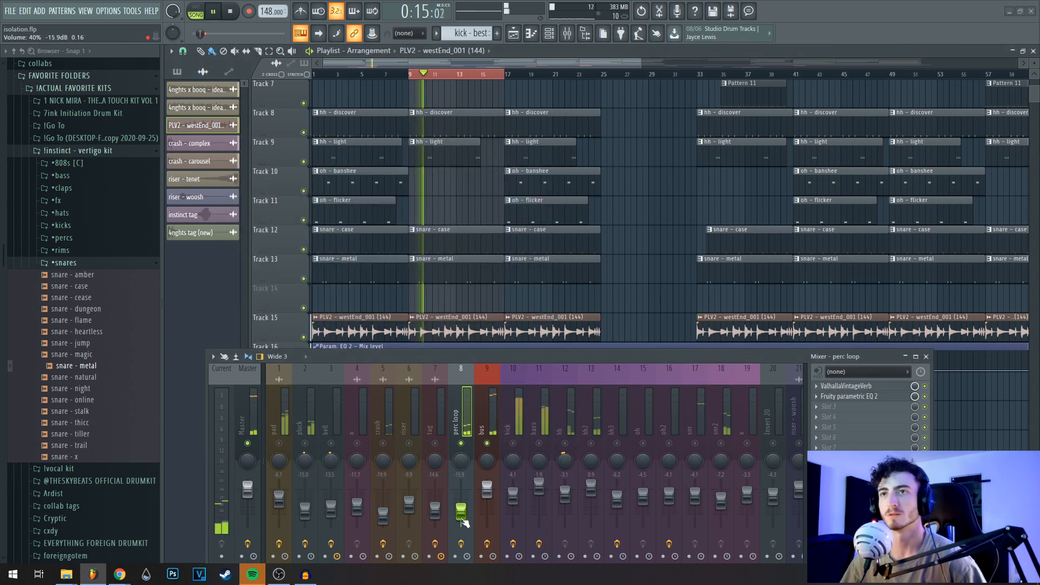
Raise the perc loop track's volume to about -12.7 dB during playback and stop playback.
drag(462, 515, 464, 513)
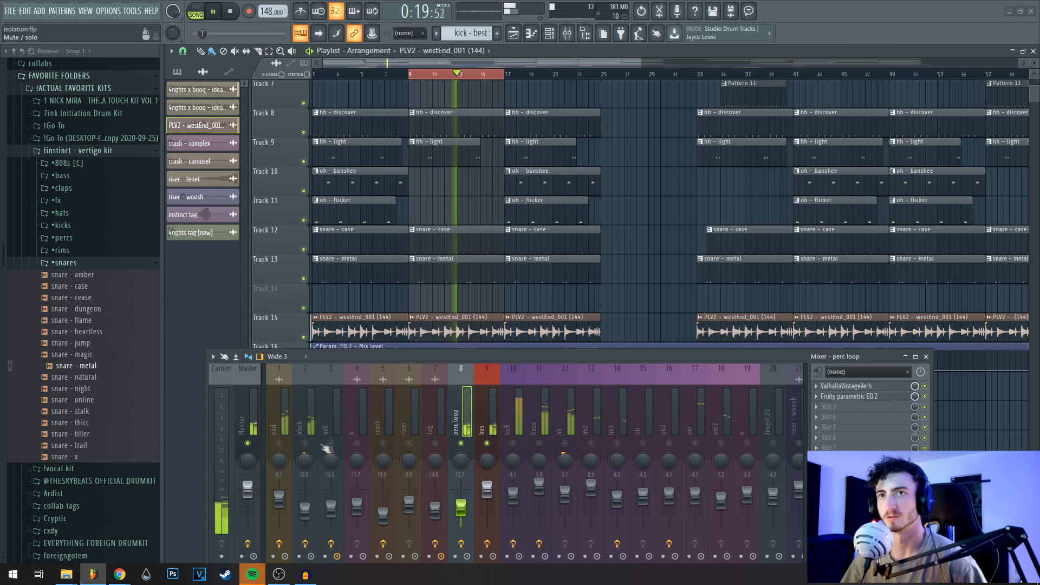
key(space)
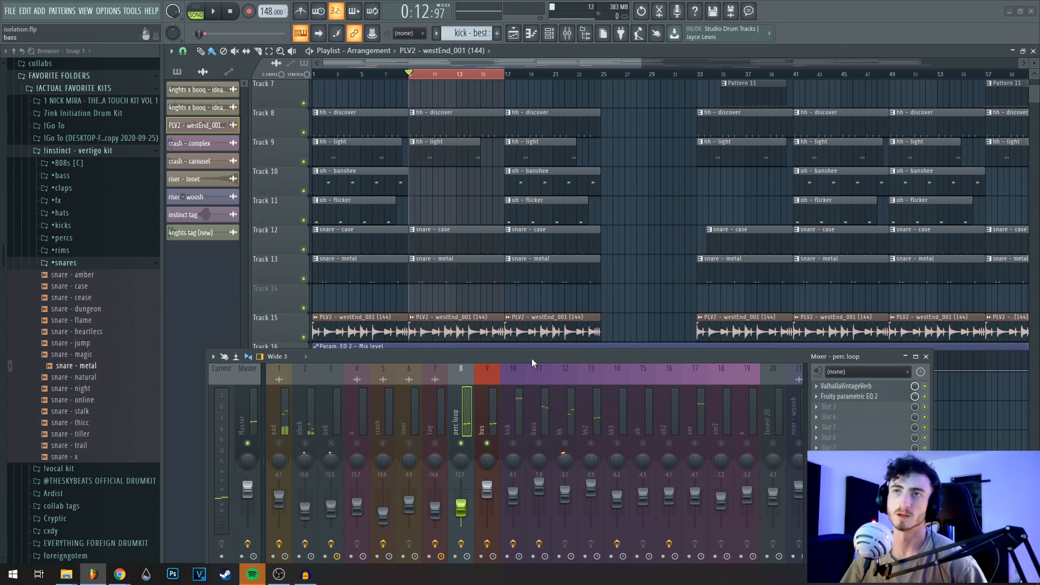
drag(531, 358, 571, 318)
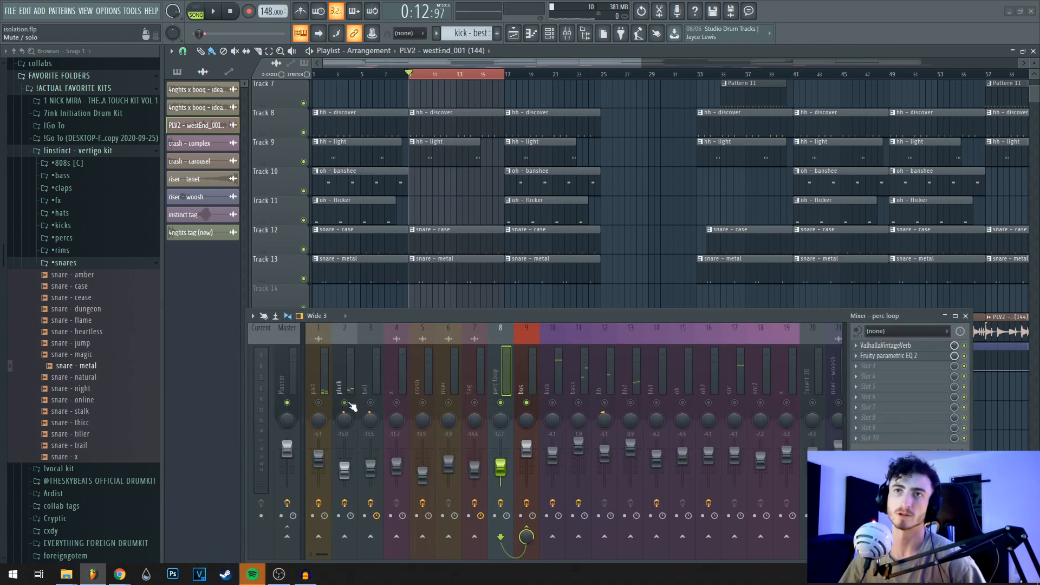
Solo the pad mixer track and preview the -M2- JUPITER Sharpened Lead sample used for the pluck.
drag(455, 148, 488, 289)
click(319, 403)
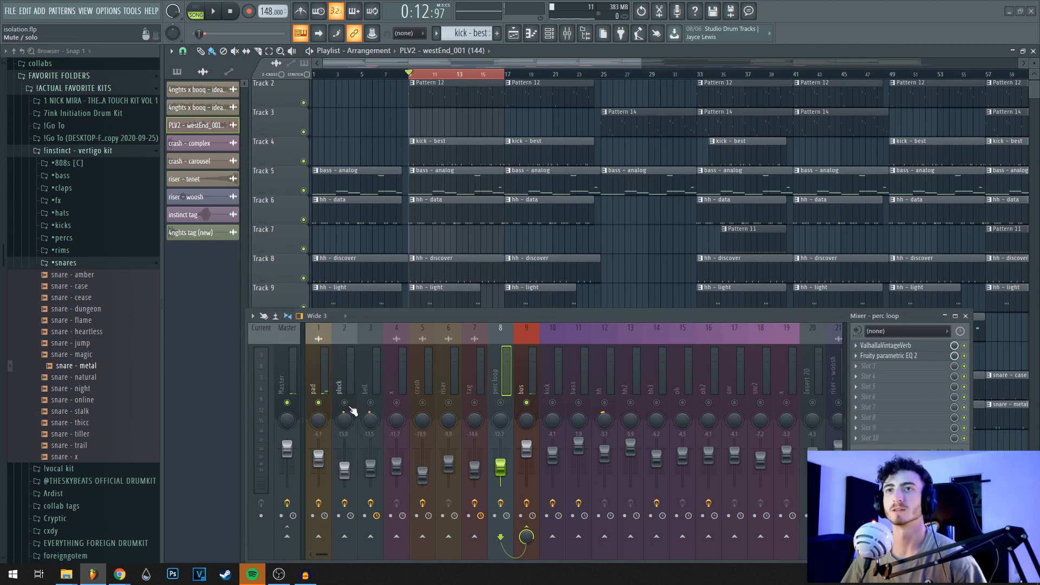
drag(498, 167, 505, 190)
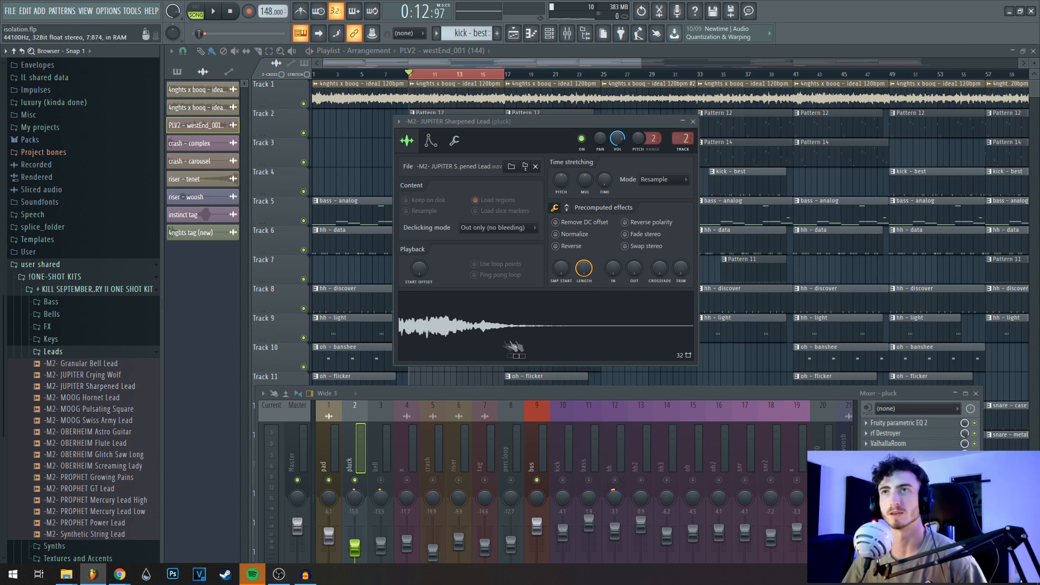
click(100, 387)
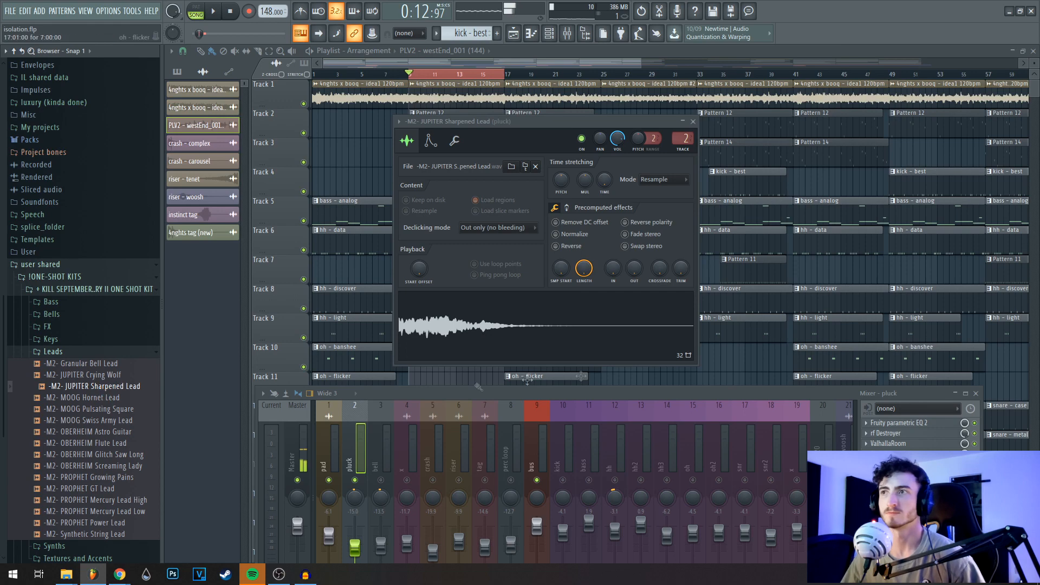
Review the Fruity parametric EQ 2 and rf Destroyer settings on the pluck mixer track and close both effects.
drag(800, 392, 755, 332)
click(855, 362)
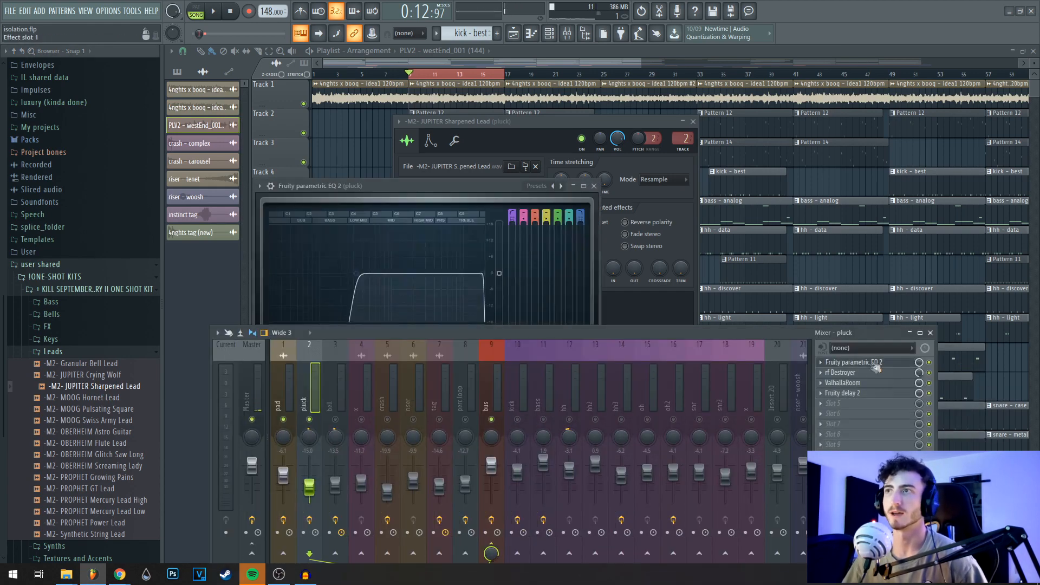
drag(685, 336, 694, 374)
click(880, 413)
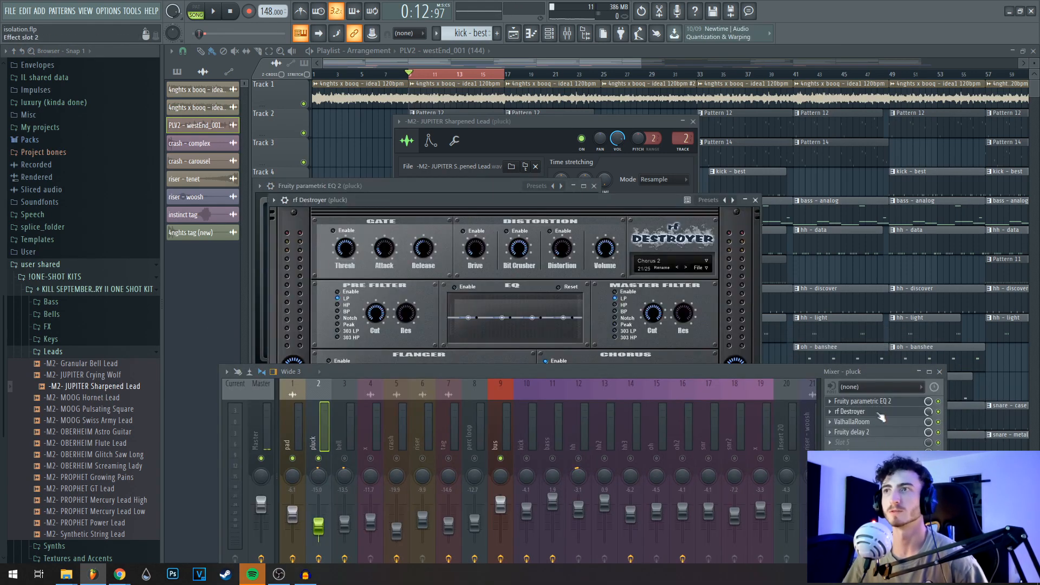
drag(598, 371, 598, 509)
drag(589, 204, 570, 106)
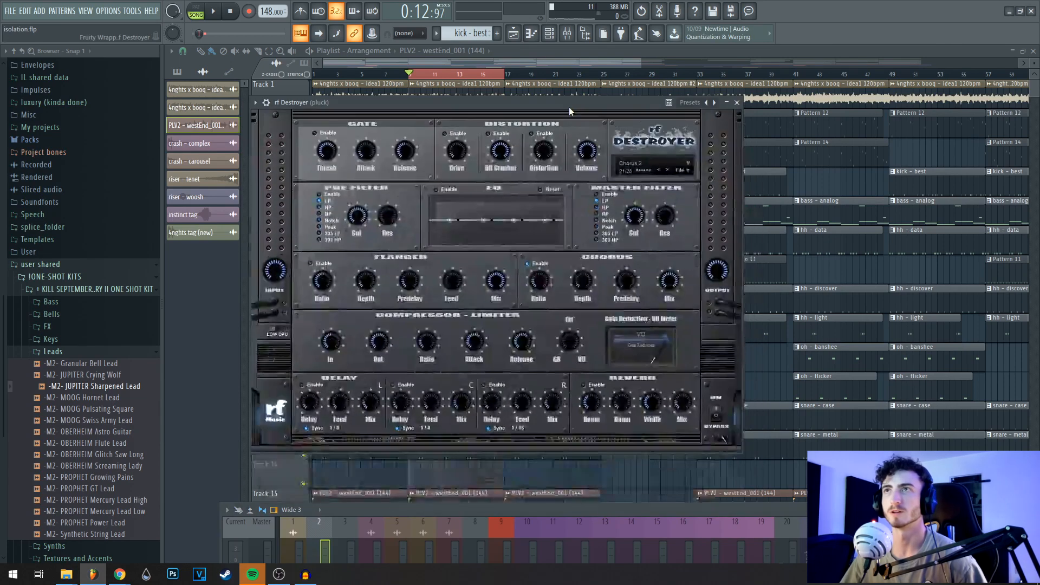
click(737, 103)
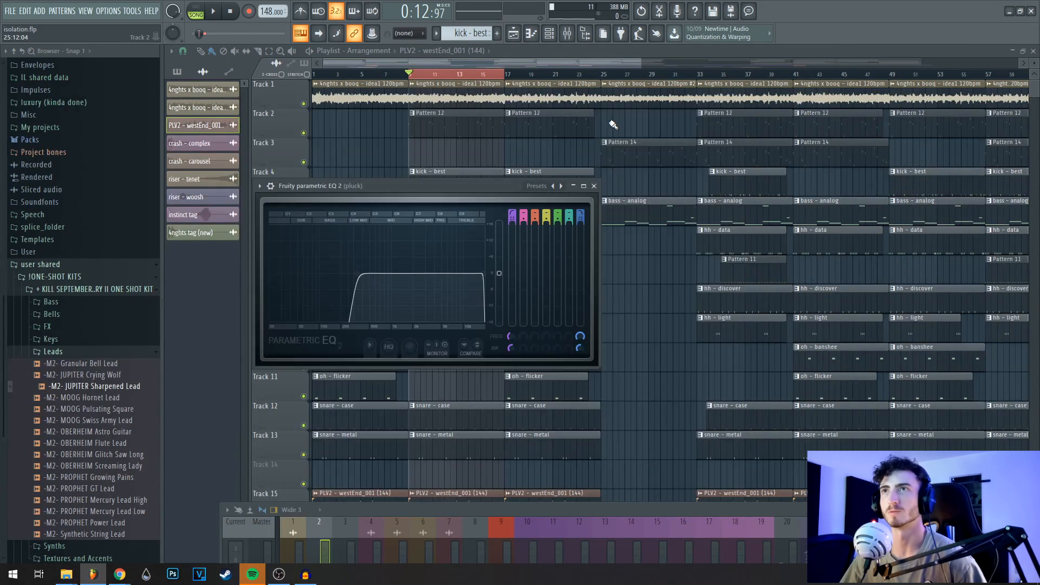
click(594, 186)
Review the ValhallaRoom and Fruity delay 2 settings on the pluck mixer track and close both effects.
drag(641, 510, 641, 235)
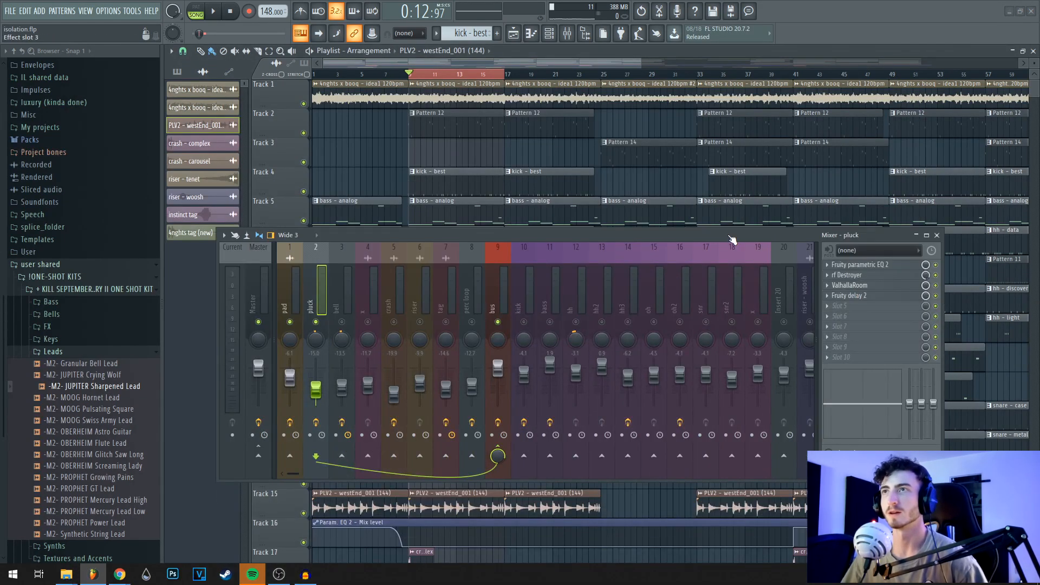
click(849, 285)
drag(650, 235, 678, 366)
drag(320, 72, 454, 101)
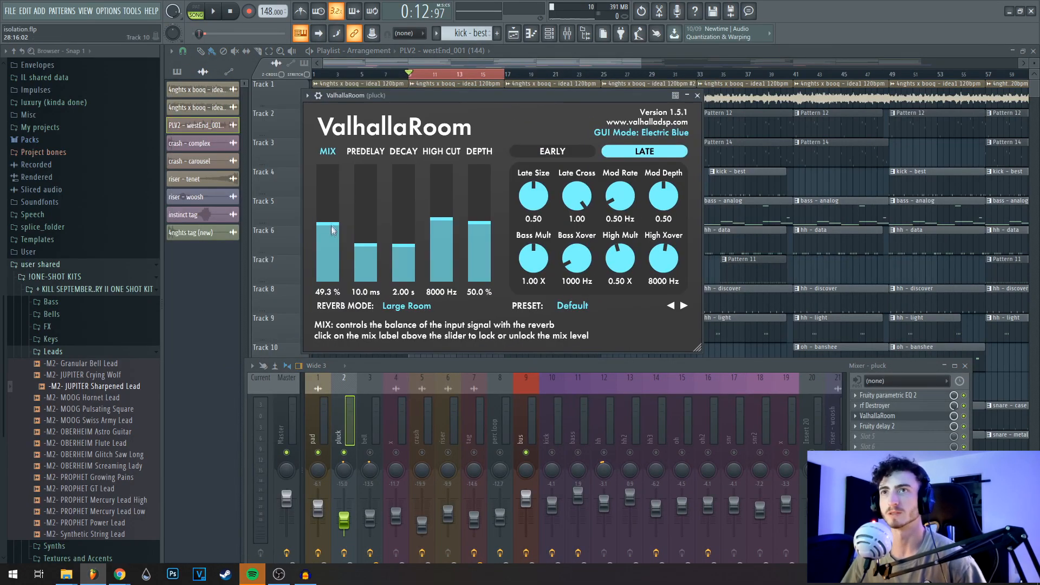
click(698, 96)
click(904, 428)
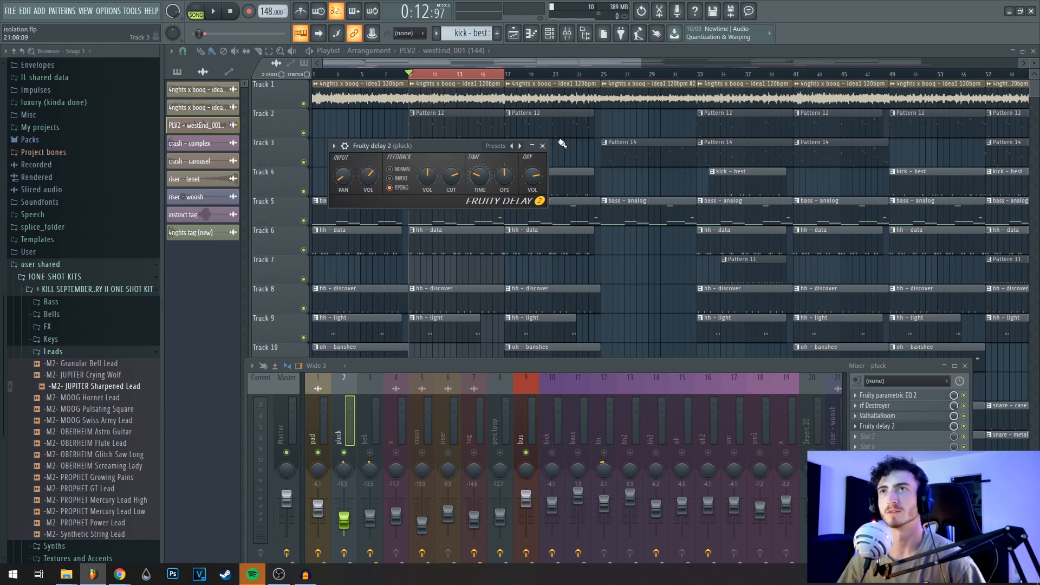
click(542, 146)
Play the looped section and open the Pattern 12 clip on Track 2.
drag(508, 361, 523, 252)
key(space)
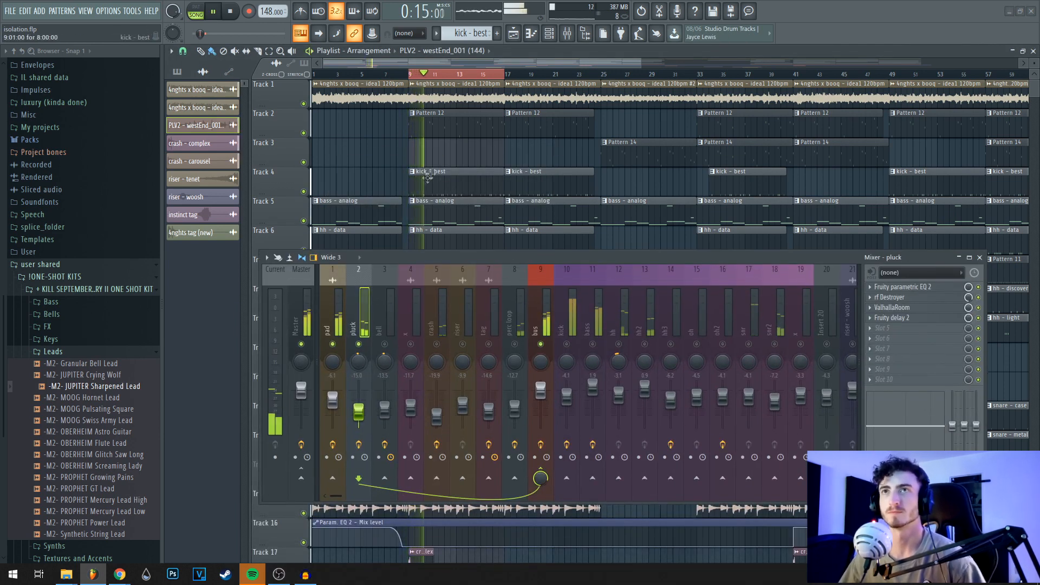
double_click(487, 132)
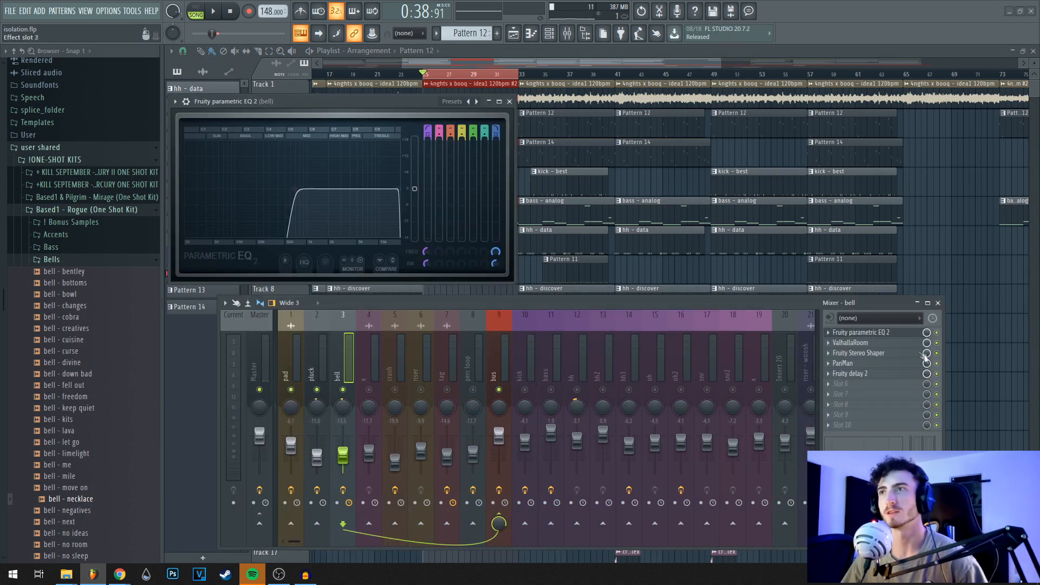
Review the ValhallaRoom reverb settings on the bell mixer track and close the effect.
click(864, 346)
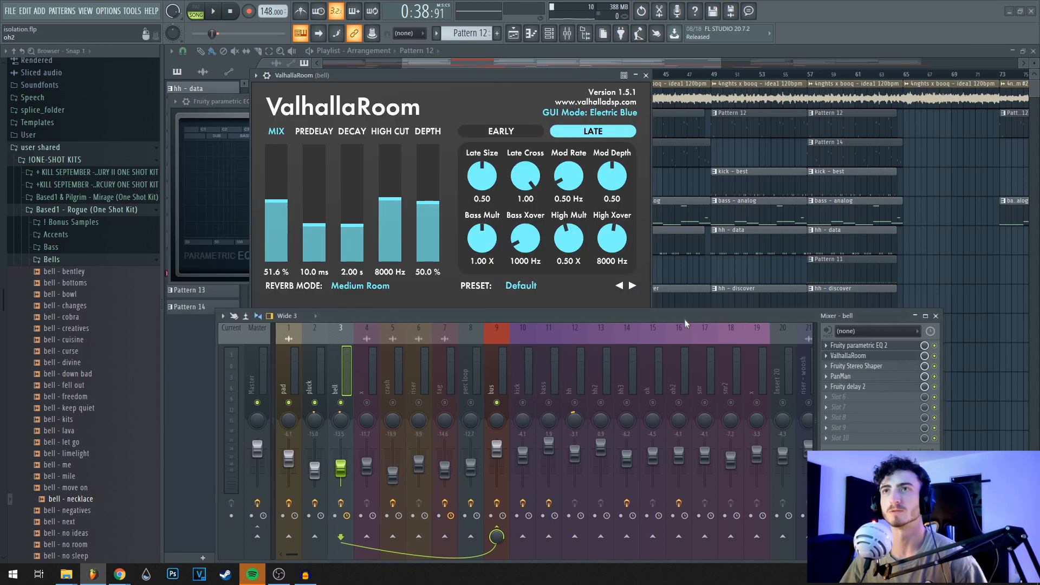
click(646, 75)
click(895, 346)
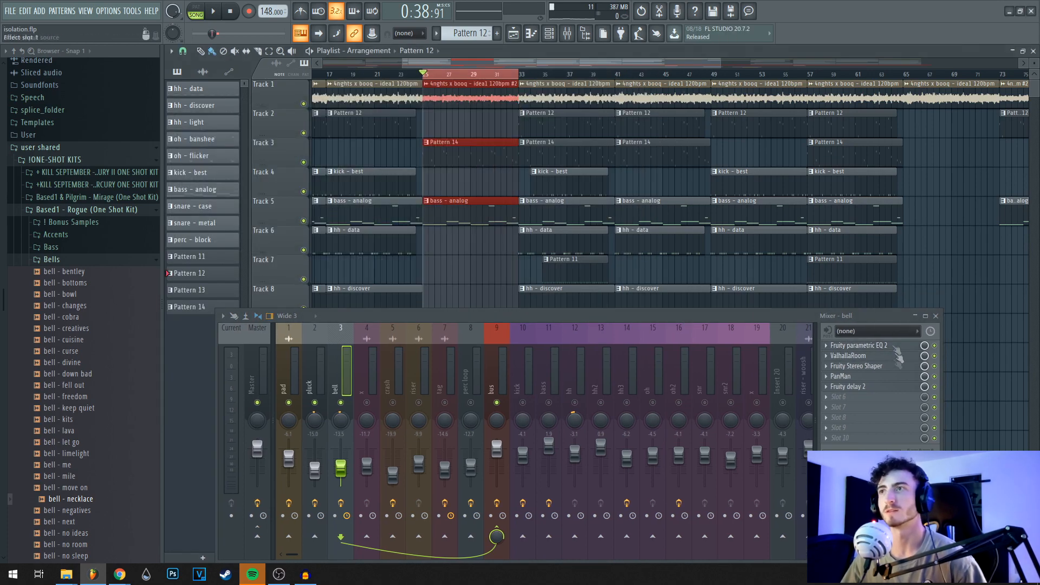
Review the Fruity Stereo Shaper settings and its preset list on the bell mixer track, and close the effect.
click(853, 366)
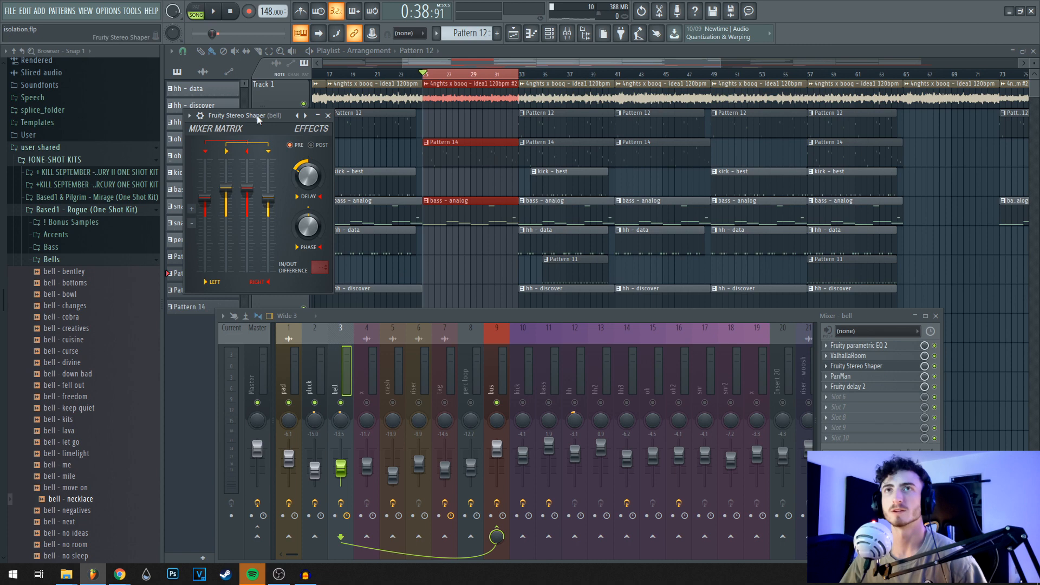
drag(257, 119, 301, 118)
right_click(349, 115)
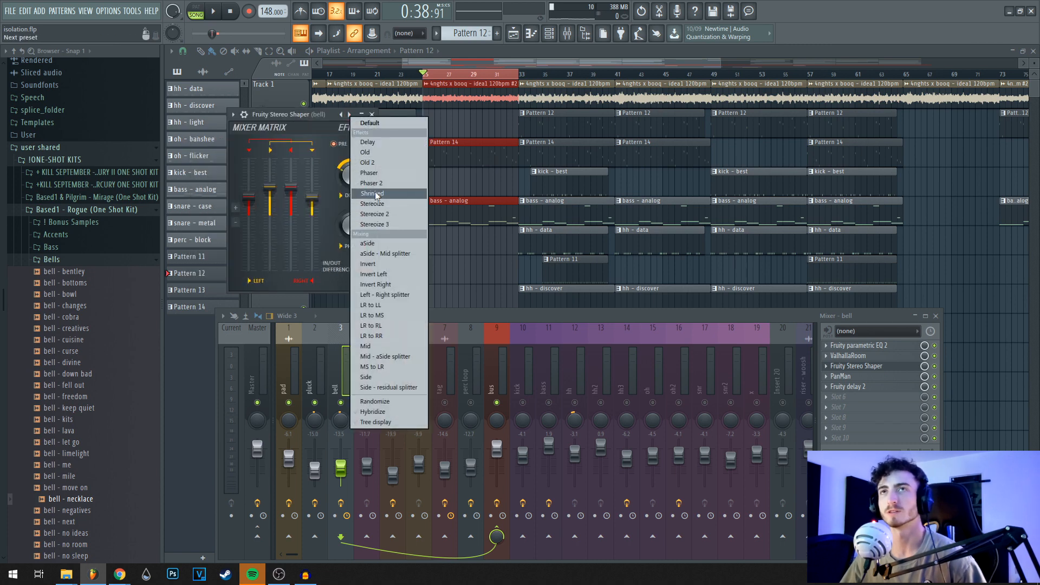
click(371, 115)
Review the PanMan and Fruity delay 2 settings on the bell mixer track and close both effects.
click(841, 376)
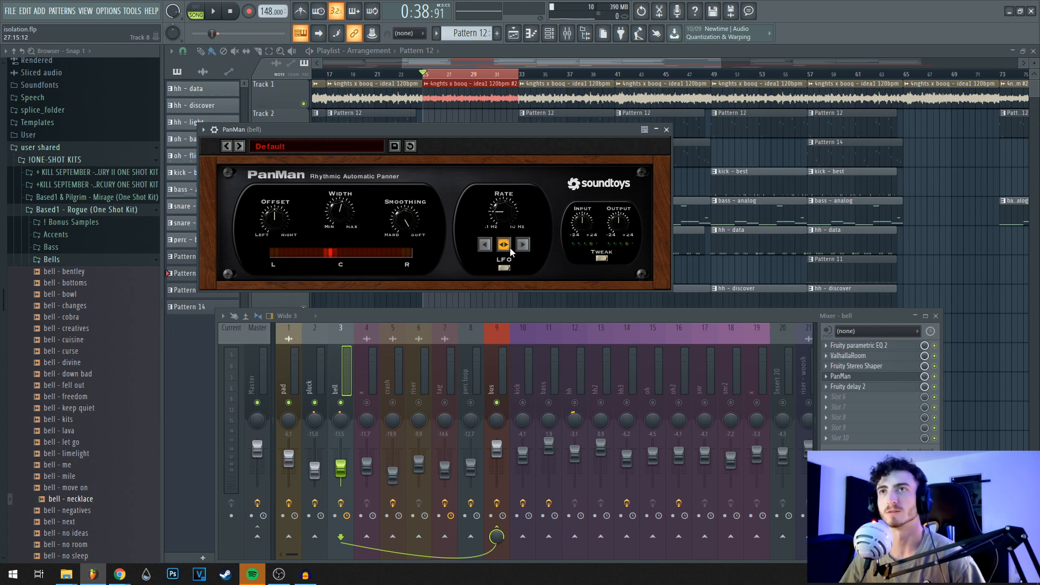
click(848, 386)
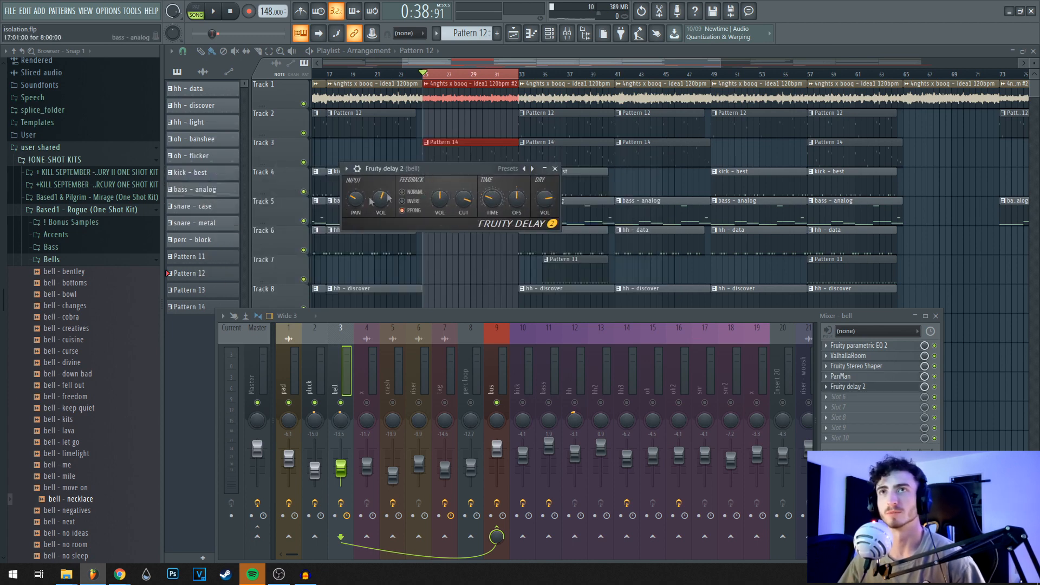
click(556, 168)
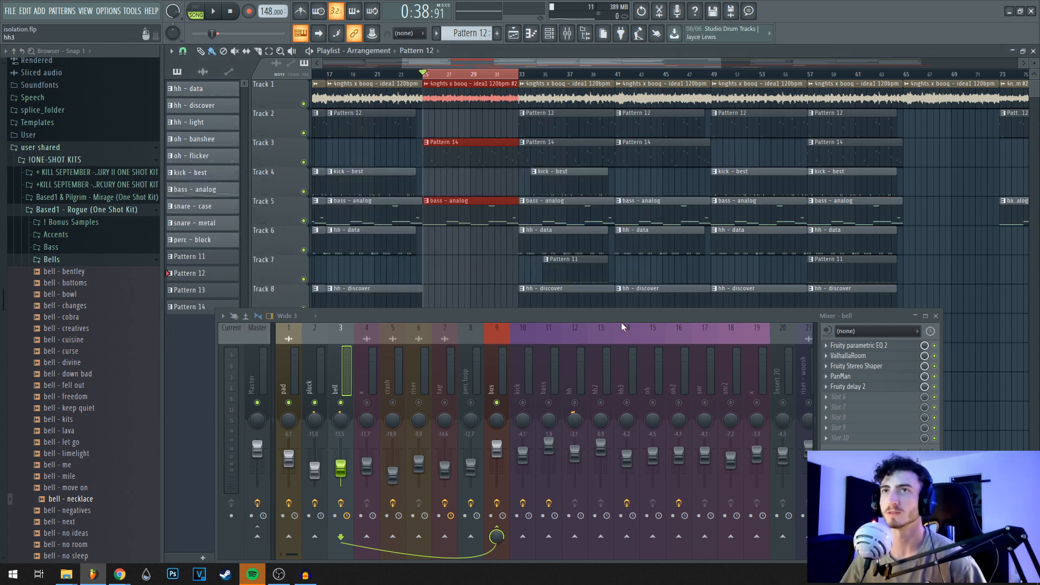
Play the looped section and set the bell mixer track's volume to -12.8 dB.
key(space)
drag(346, 471, 346, 469)
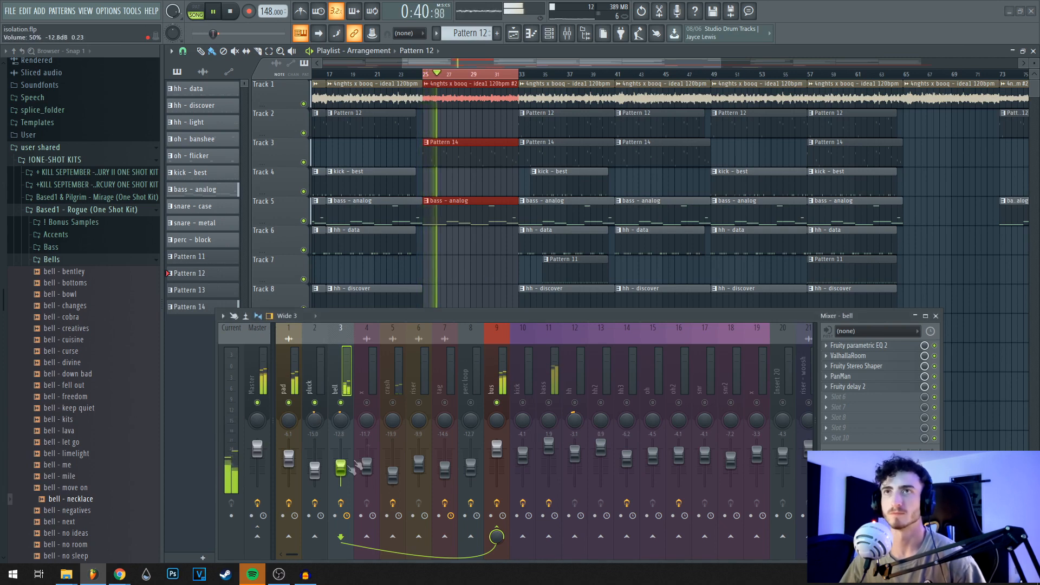
Review the bell - necklace notes in the Pattern 14 clip, close the piano roll and play the looped section again.
double_click(470, 162)
scroll(433, 350, up, 2)
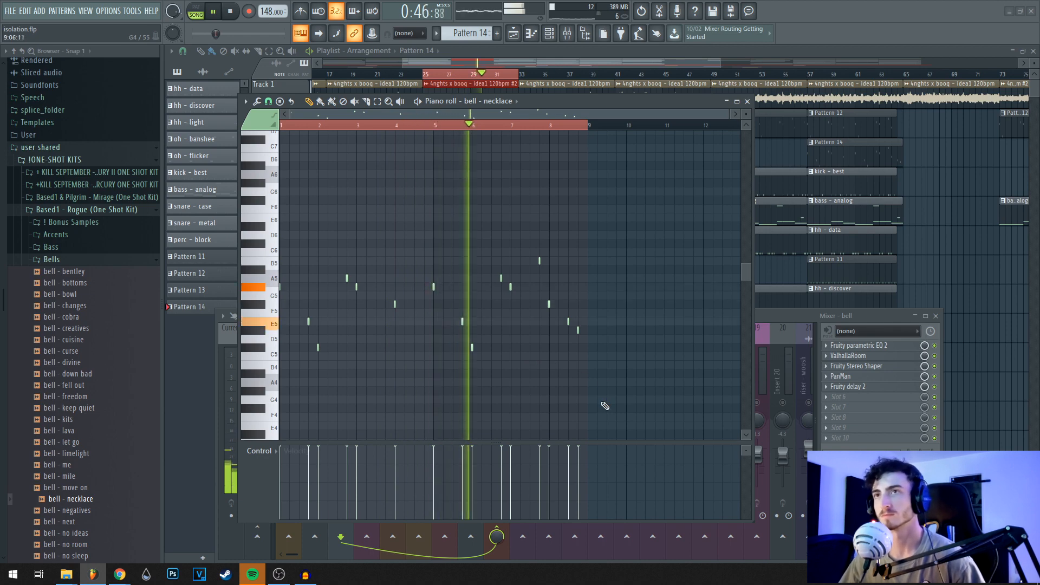
click(747, 101)
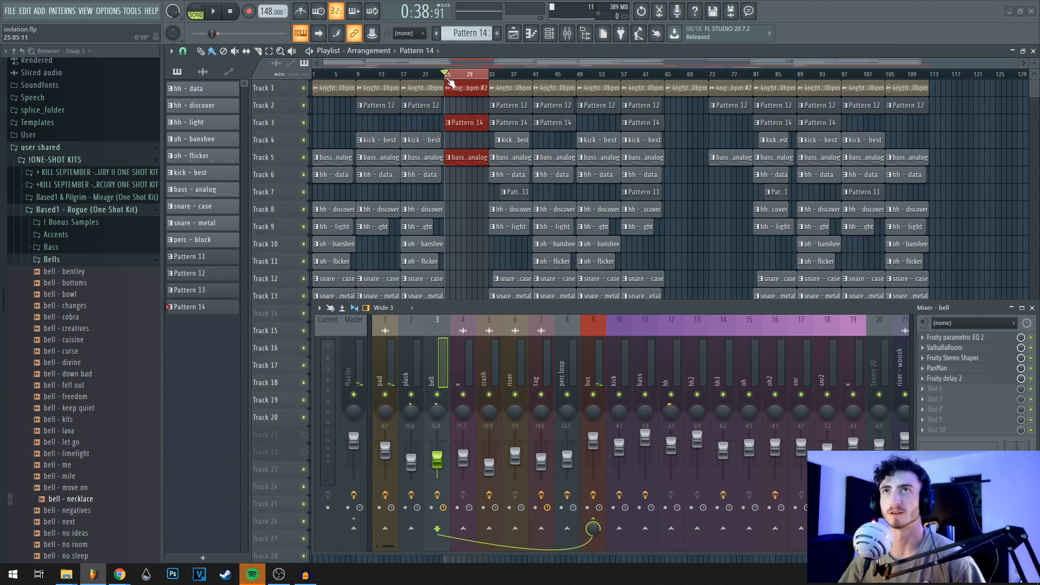
key(space)
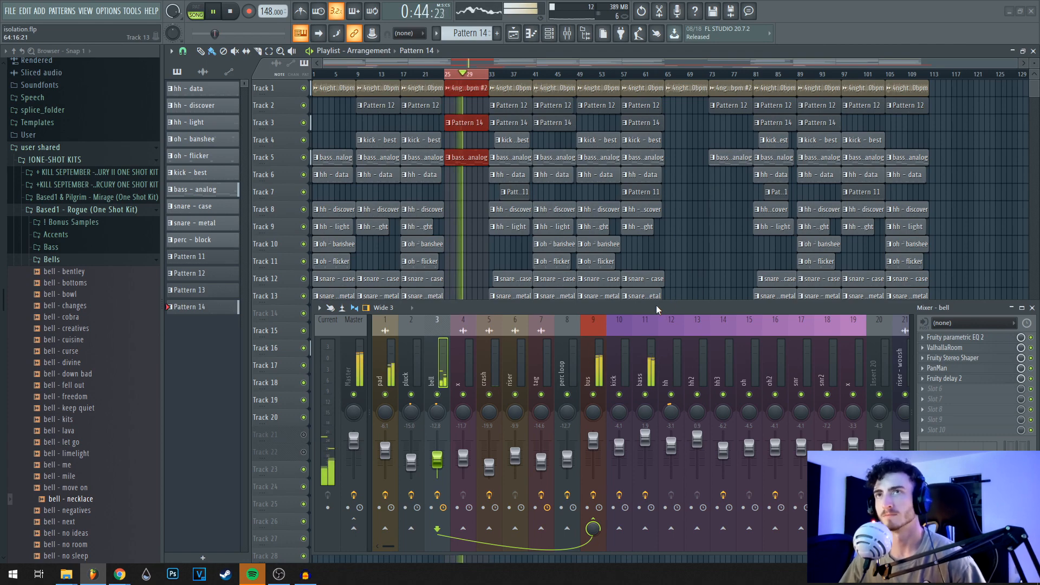
drag(654, 305, 646, 362)
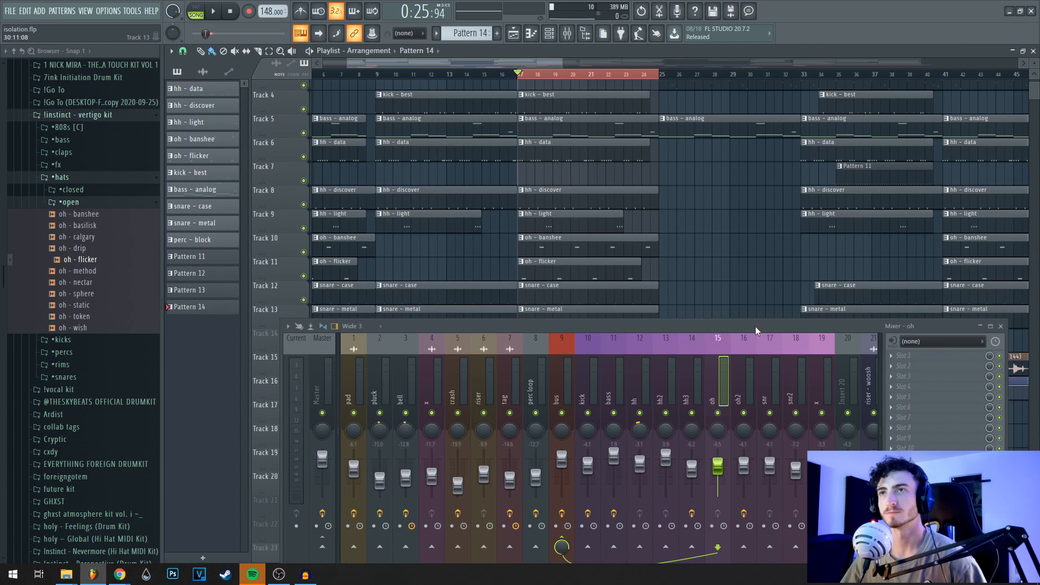
Move the mixer clear of the open hat clips and preview the oh - token and oh - banshee samples.
drag(722, 300, 794, 317)
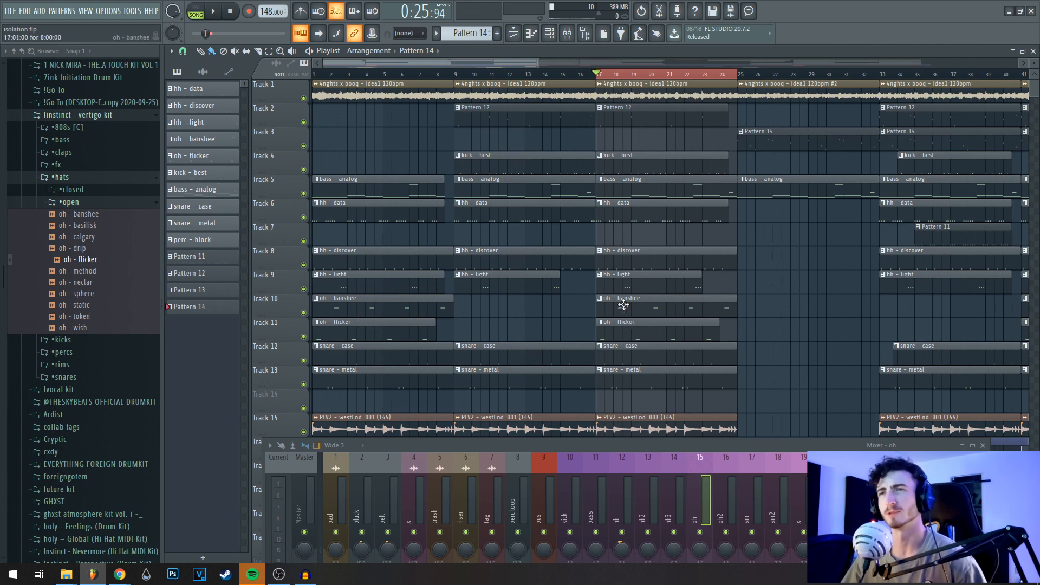
click(81, 316)
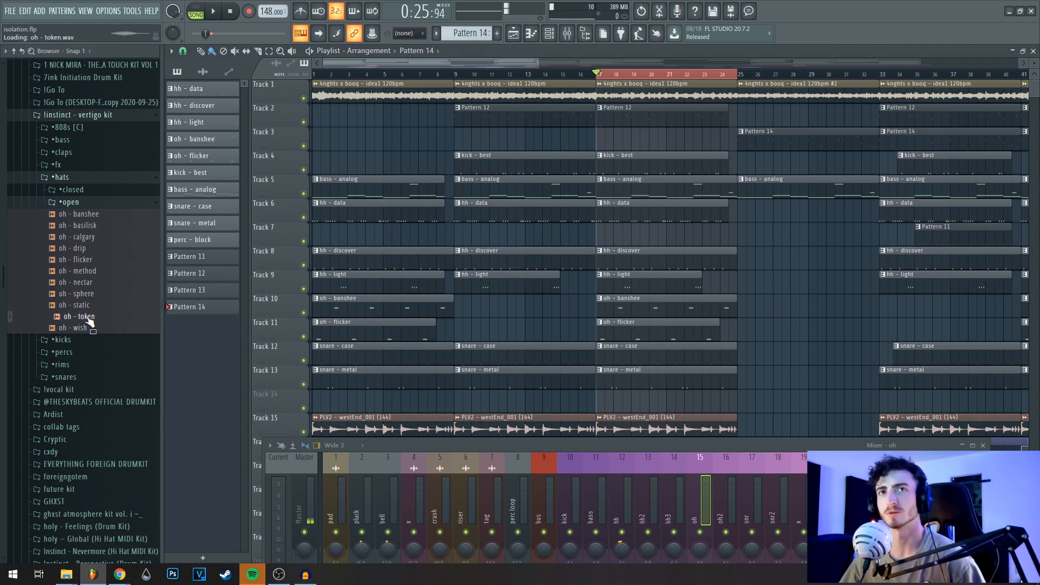
click(101, 216)
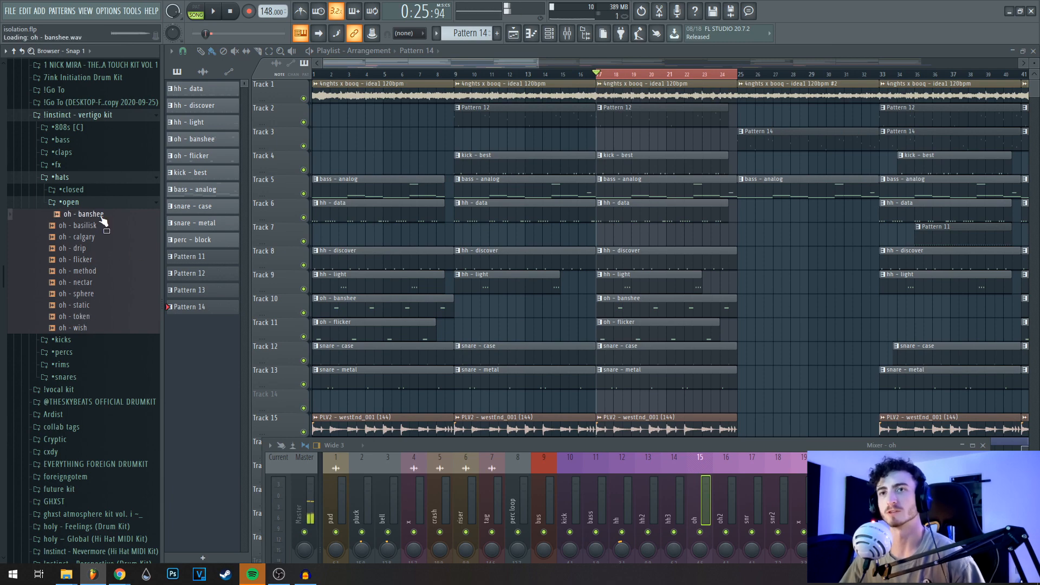
Review the TAL Reverb II Plugin settings on the oh2 mixer track and close the effect.
drag(649, 445, 655, 319)
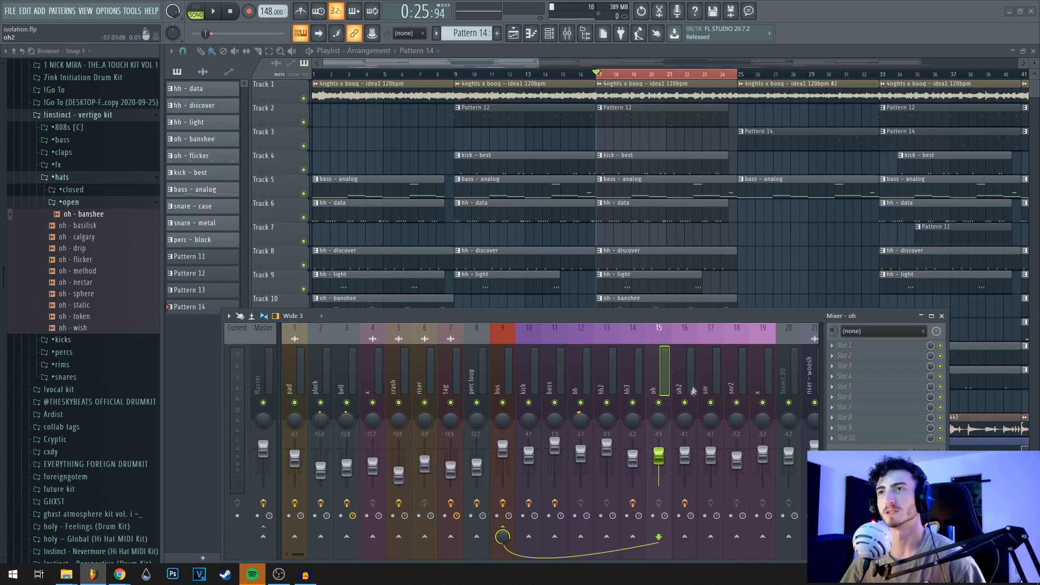
click(684, 374)
click(865, 347)
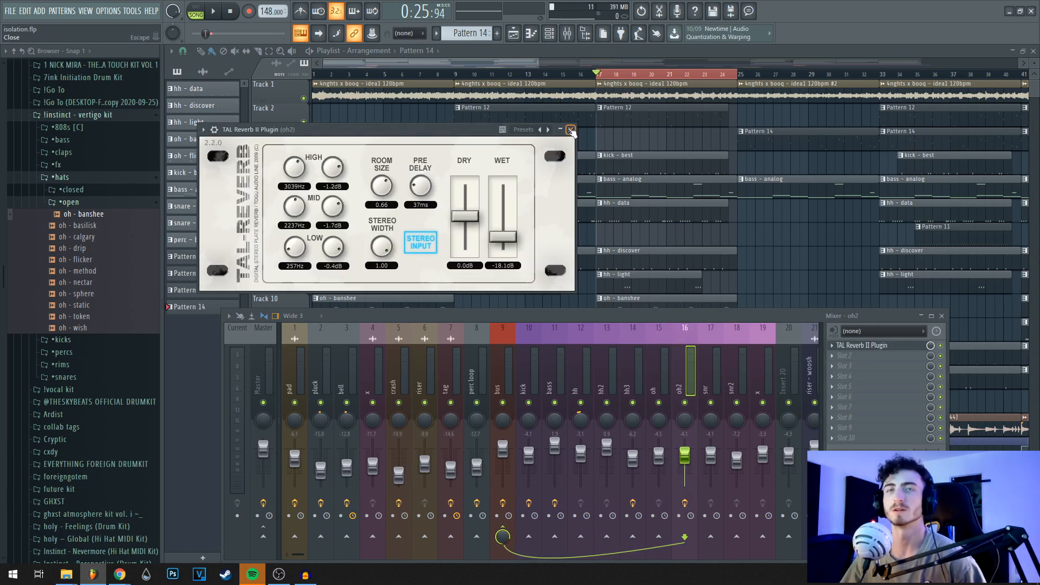
click(571, 130)
Preview the oh - token sample, examine its notes in the oh - flicker pattern and close the piano roll.
click(85, 319)
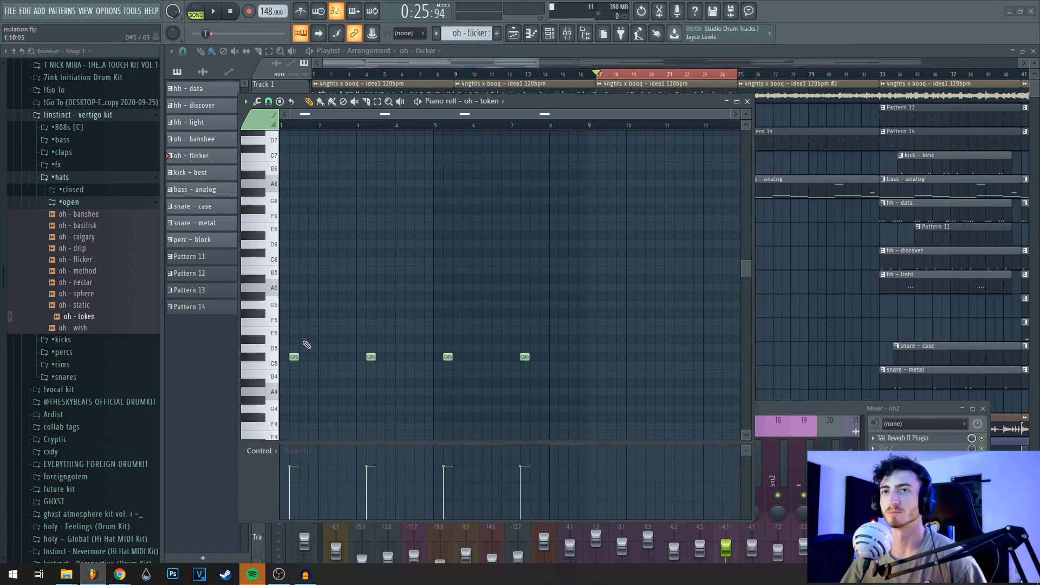
scroll(306, 344, up, 2)
drag(314, 325, 509, 325)
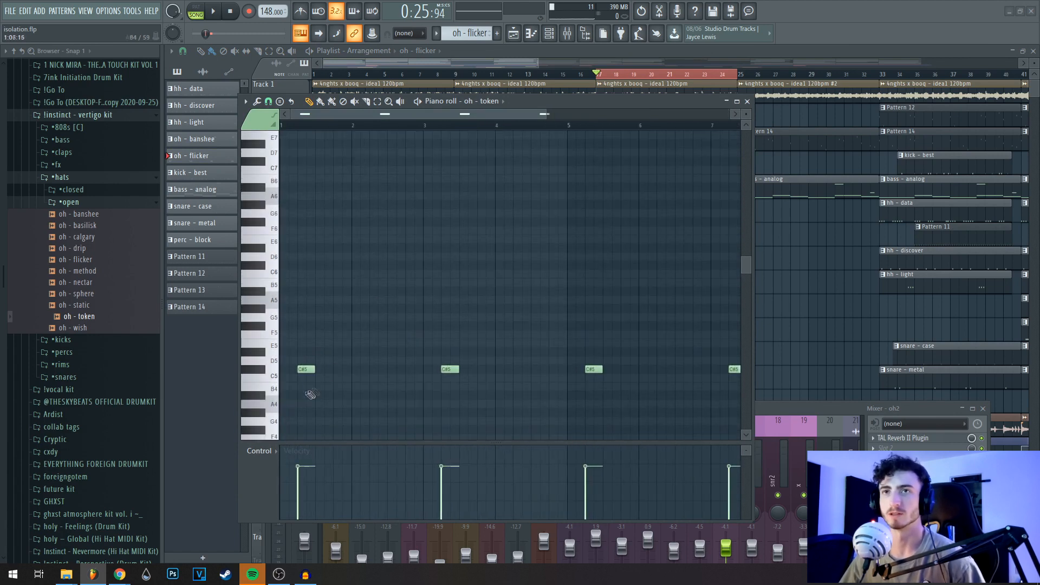
click(747, 101)
Examine the oh - banshee pattern's notes during playback of the looped section, close the piano roll and stop playback.
click(663, 312)
double_click(663, 312)
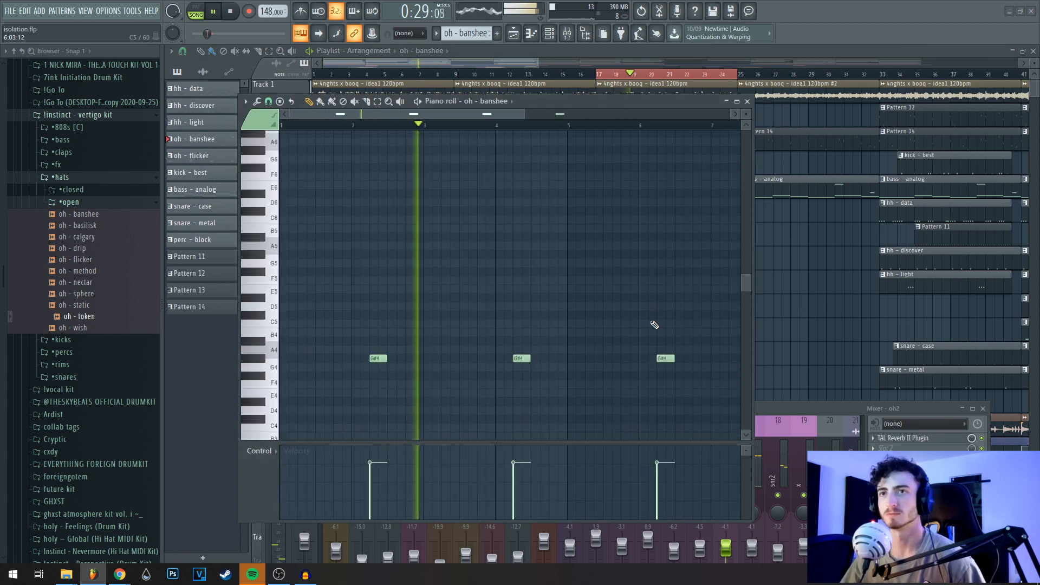
scroll(565, 307, down, 1)
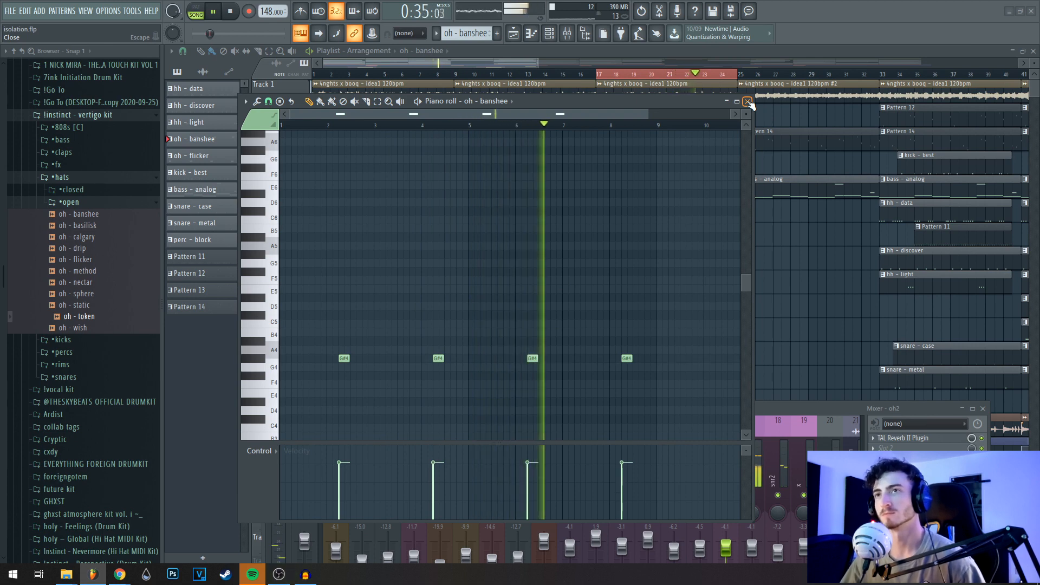
click(747, 102)
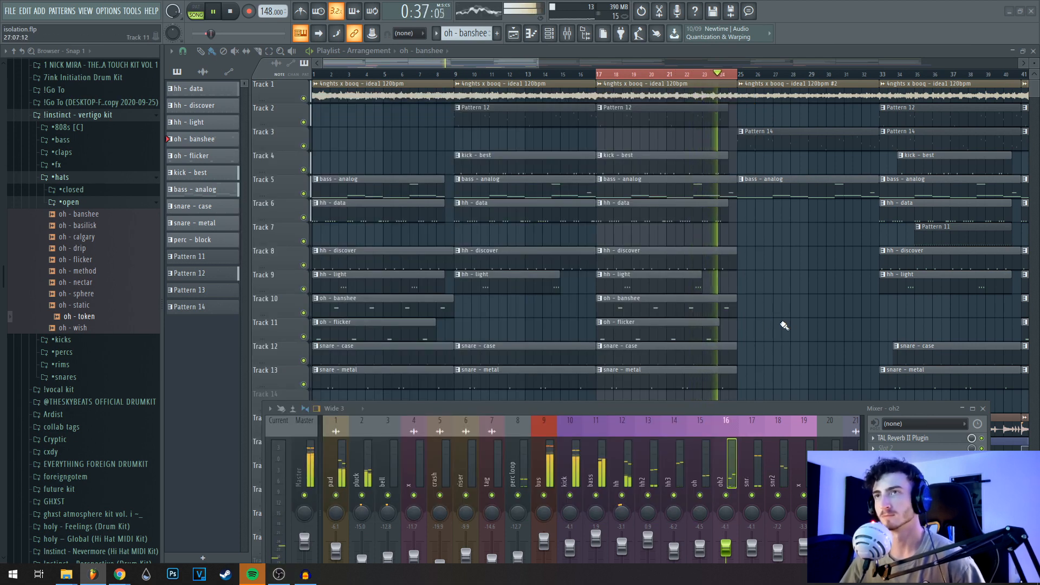
key(space)
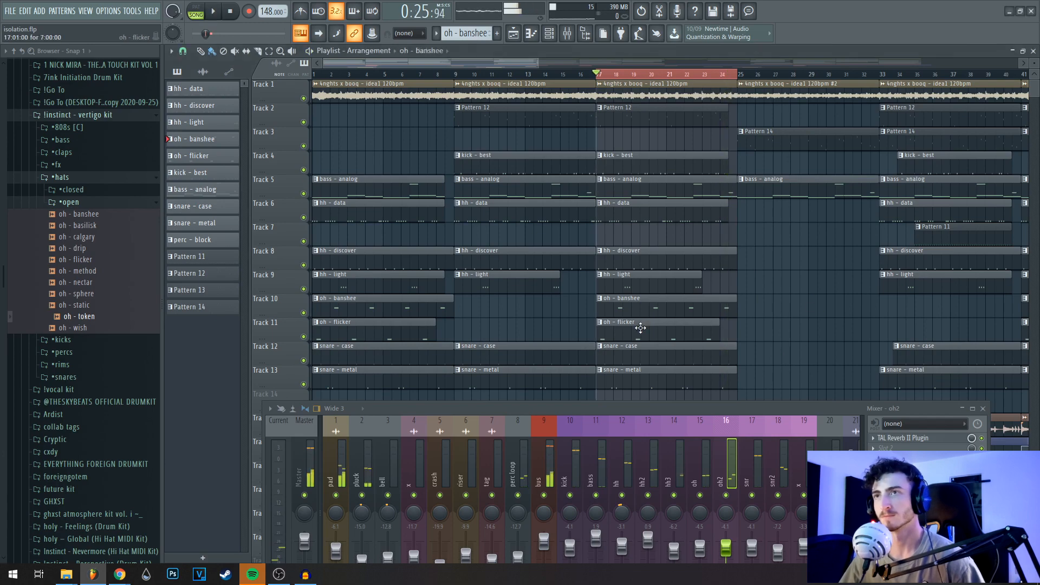
Open the oh - flicker clip on Track 11, show the notes' Pan values in the control lane and close the piano roll.
double_click(638, 325)
drag(529, 107, 655, 104)
scroll(534, 399, left, 2)
scroll(534, 399, down, 1)
click(393, 449)
click(399, 469)
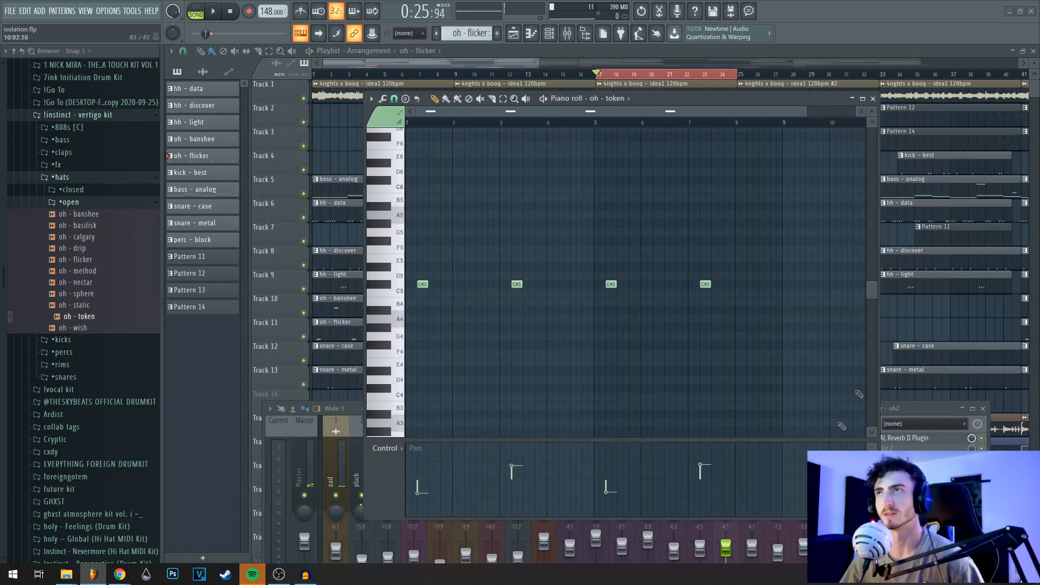
click(872, 99)
Review TAL Reverb II on the oh2 mixer track, audition the track soloed in the looped section and unsolo it.
drag(711, 413, 669, 373)
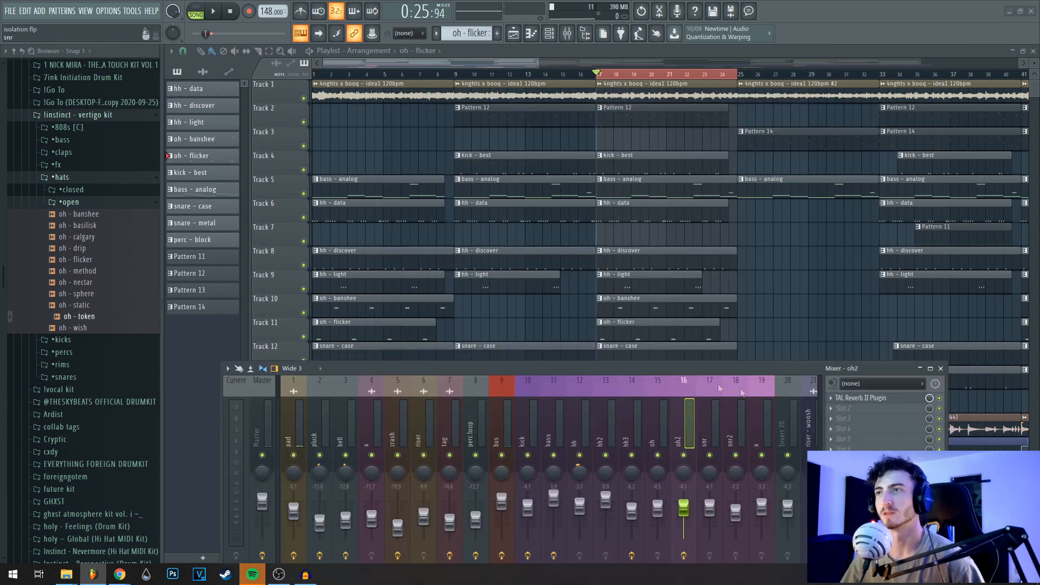
click(858, 398)
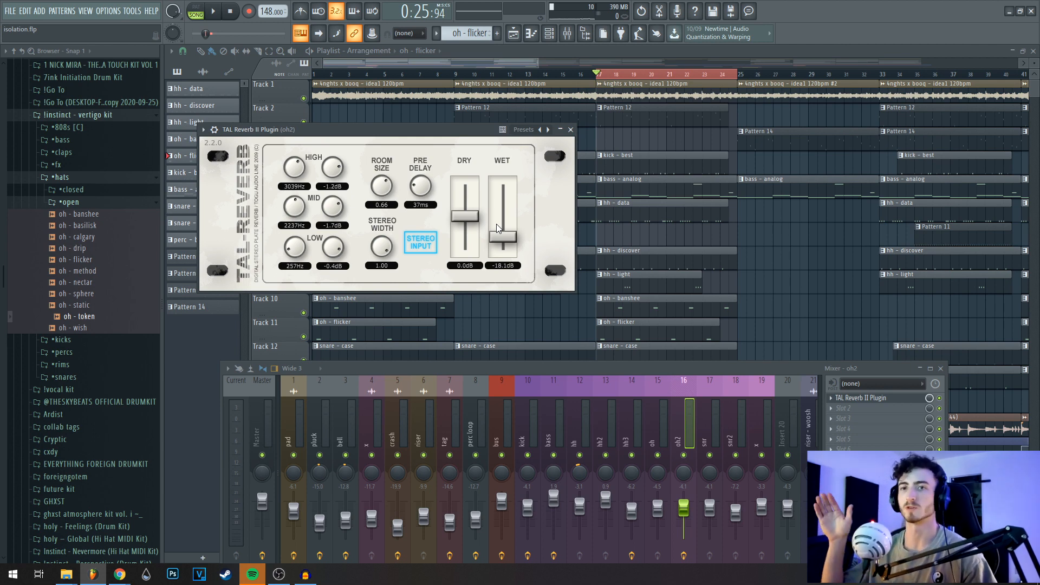
right_click(683, 455)
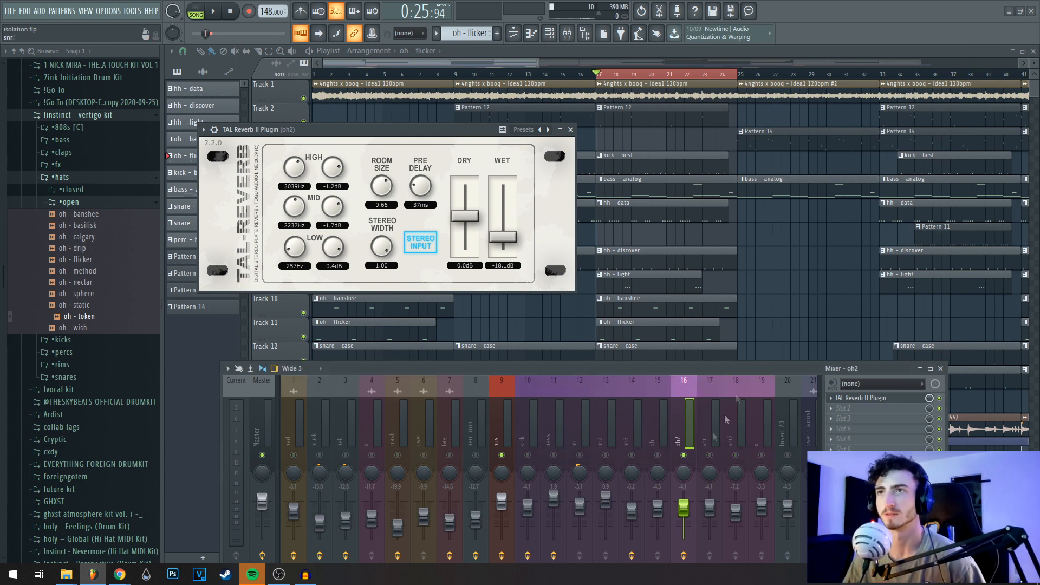
right_click(801, 281)
key(space)
key(space)
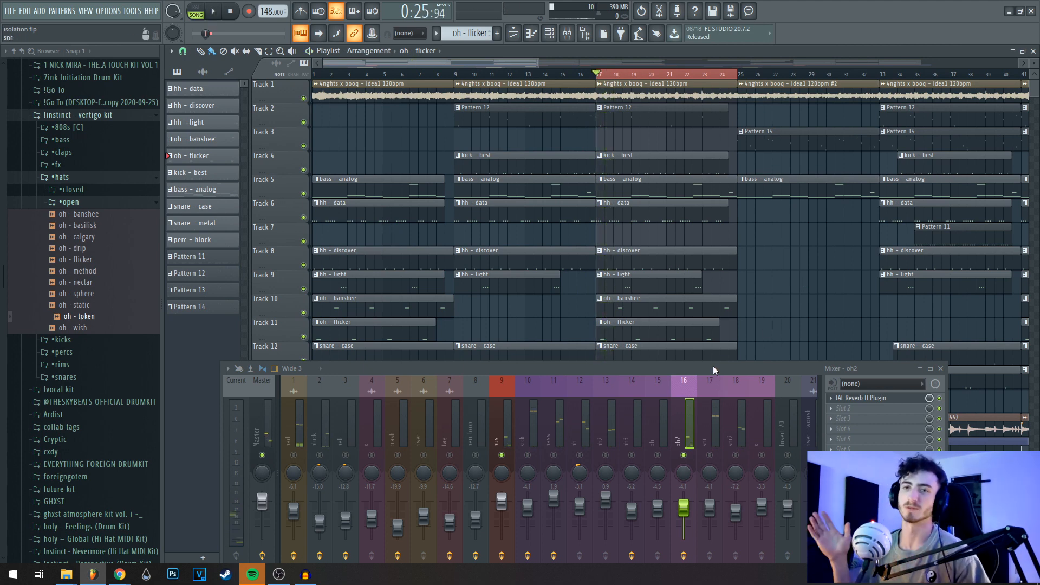
right_click(683, 455)
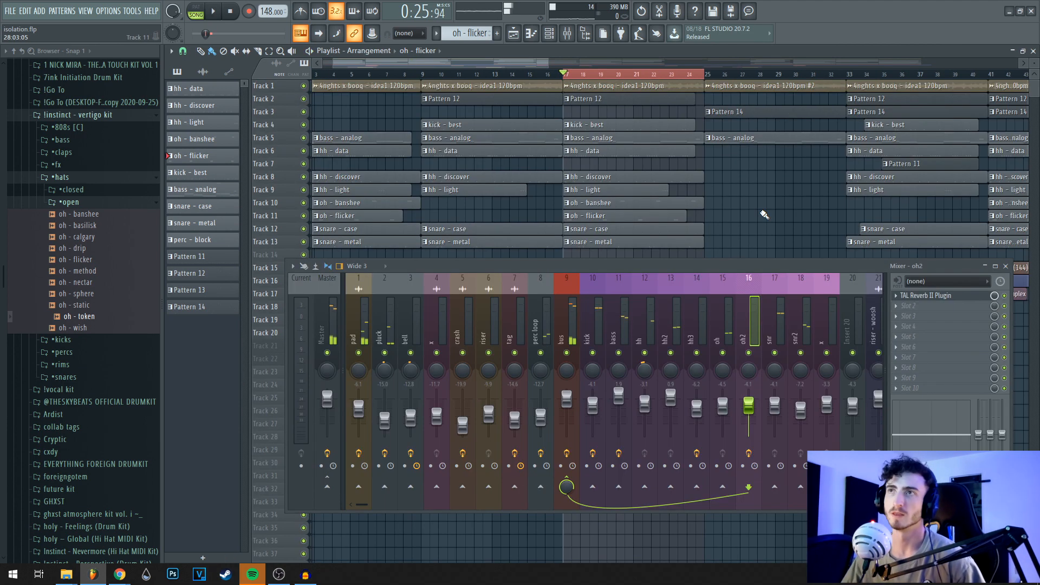
Select the bus mixer track, review its OneKnob Filter Stereo settings and close the effect.
drag(687, 266, 696, 358)
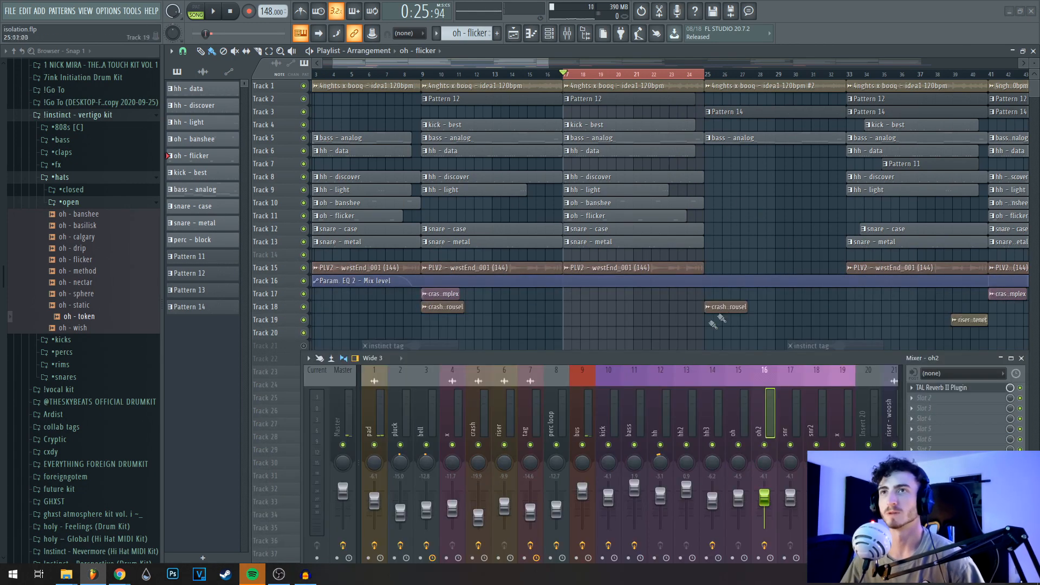
scroll(740, 195, down, 3)
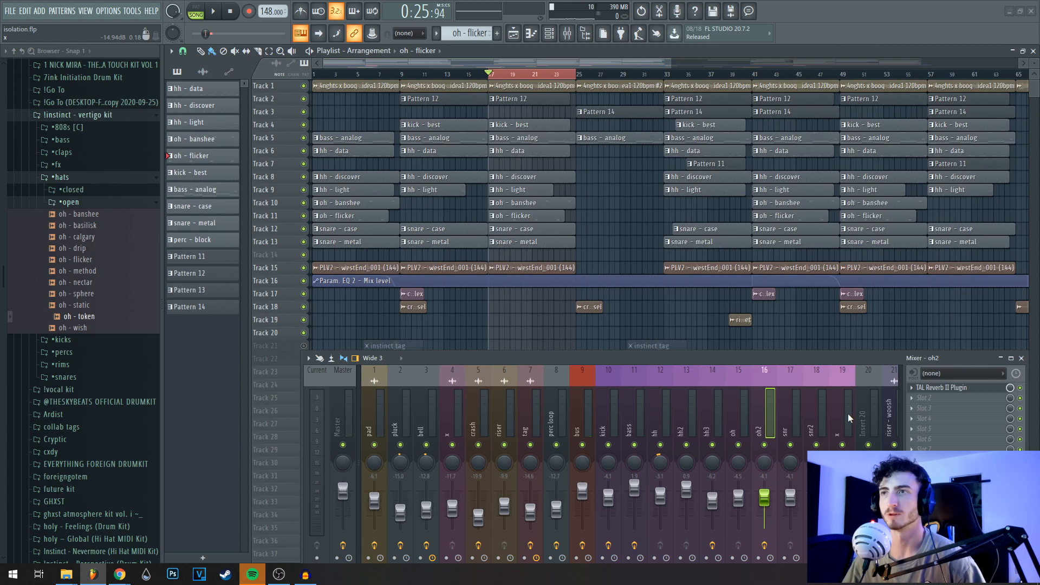
click(588, 422)
drag(609, 357, 509, 338)
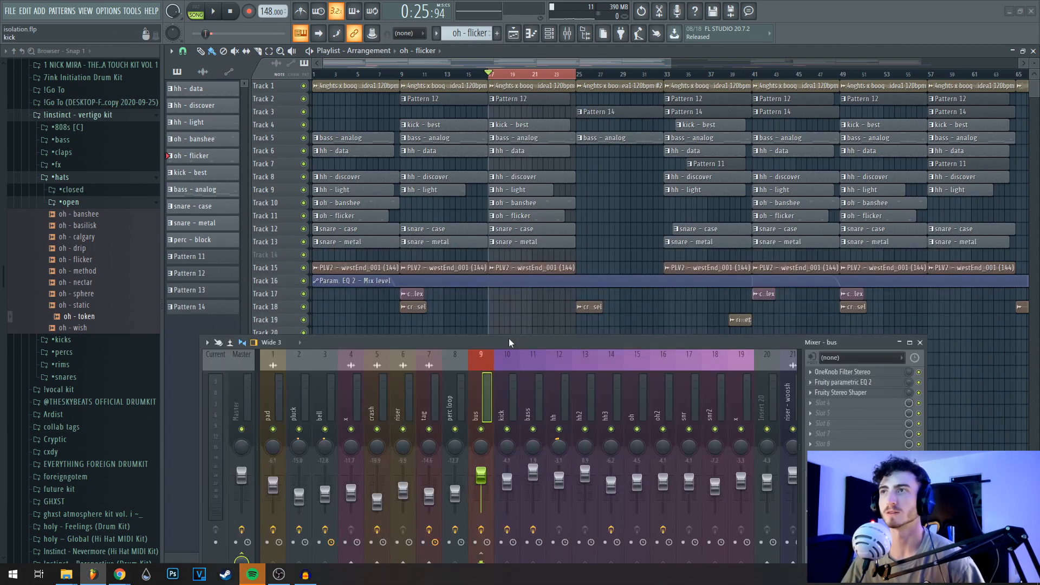
click(878, 374)
drag(782, 355, 796, 401)
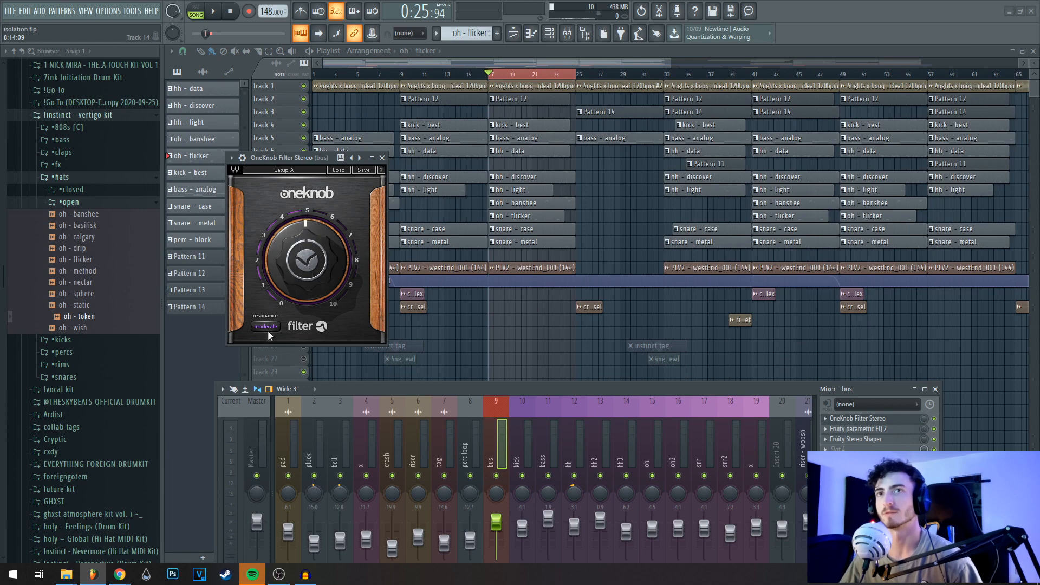
click(383, 157)
Review the Fruity parametric EQ 2 curve on the bus mixer track, close it and open Fruity Stereo Shaper.
click(858, 429)
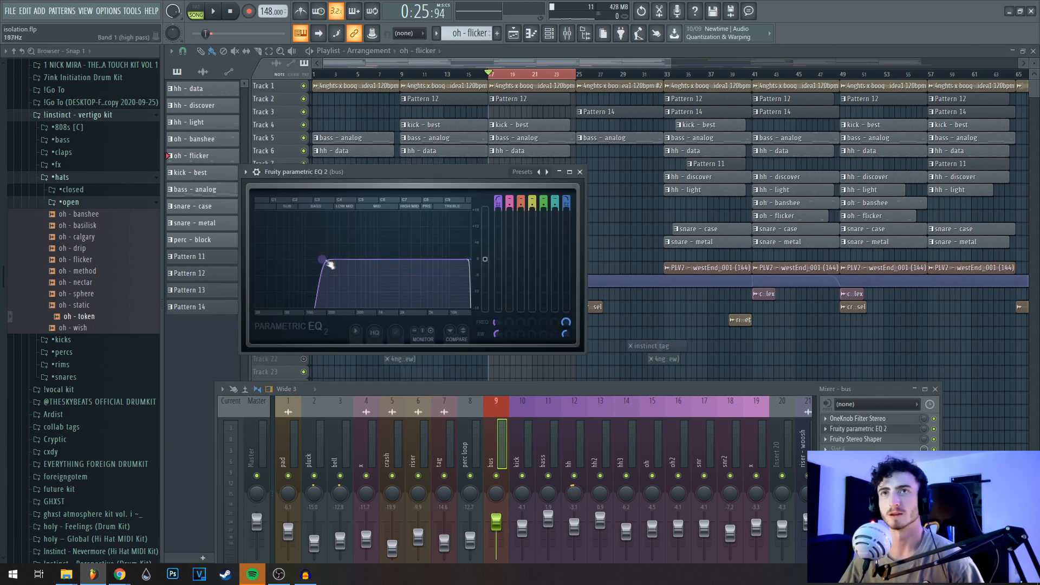
click(580, 172)
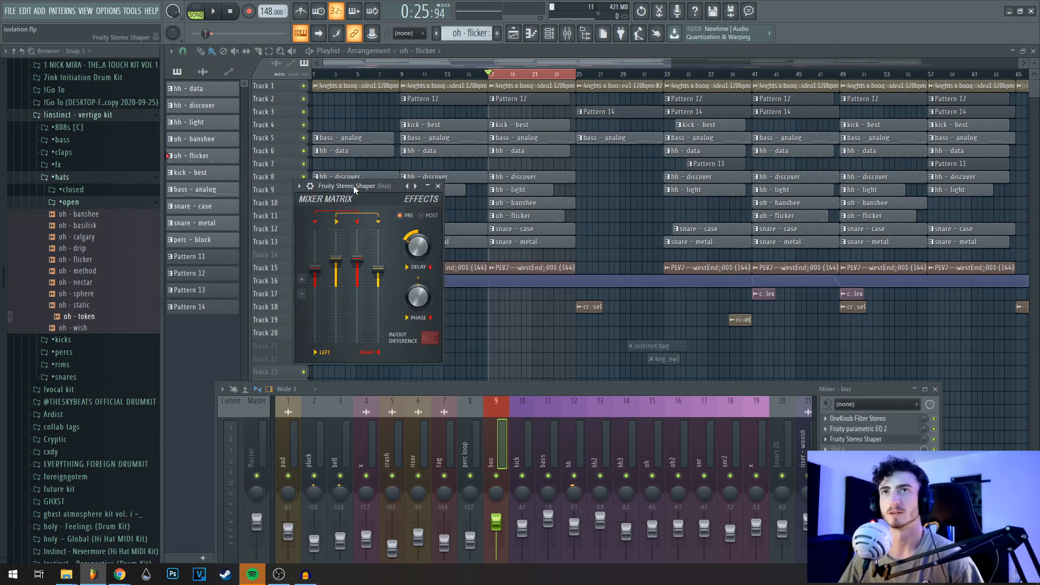
Close Fruity Stereo Shaper and play the arrangement's opening bars from the start to hear the bus effects.
click(437, 186)
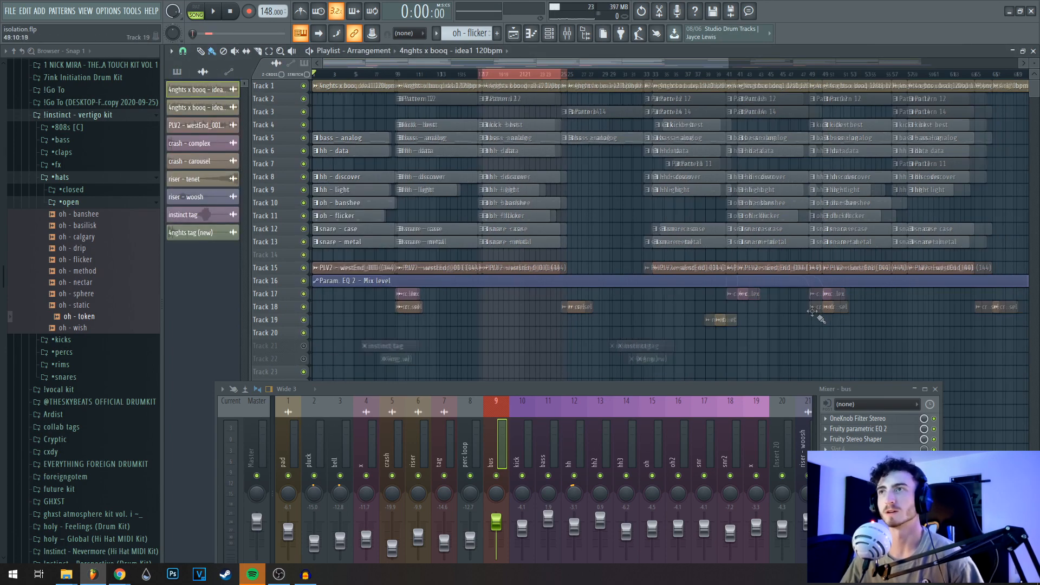
scroll(812, 312, down, 4)
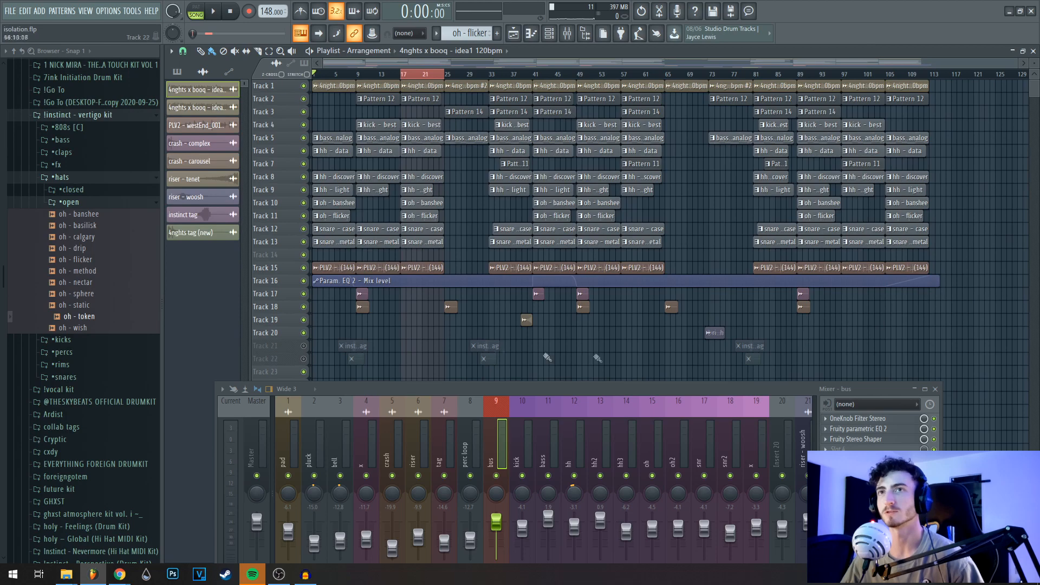
scroll(465, 345, up, 3)
drag(384, 63, 331, 66)
key(space)
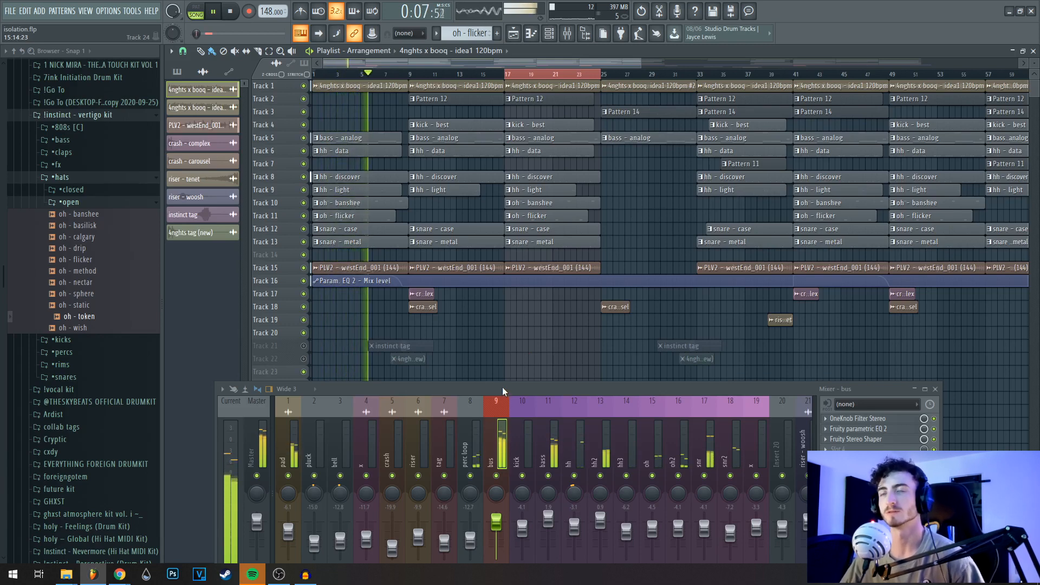
key(space)
scroll(368, 364, up, 1)
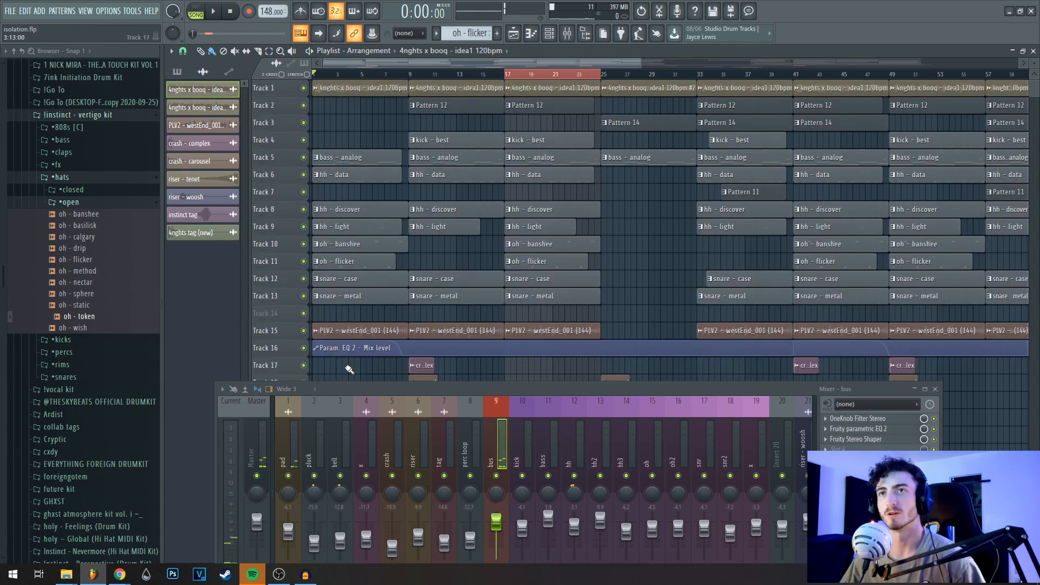
Create an automation clip for the mix level of OneKnob Filter Stereo on the bus mixer track.
scroll(409, 335, up, 2)
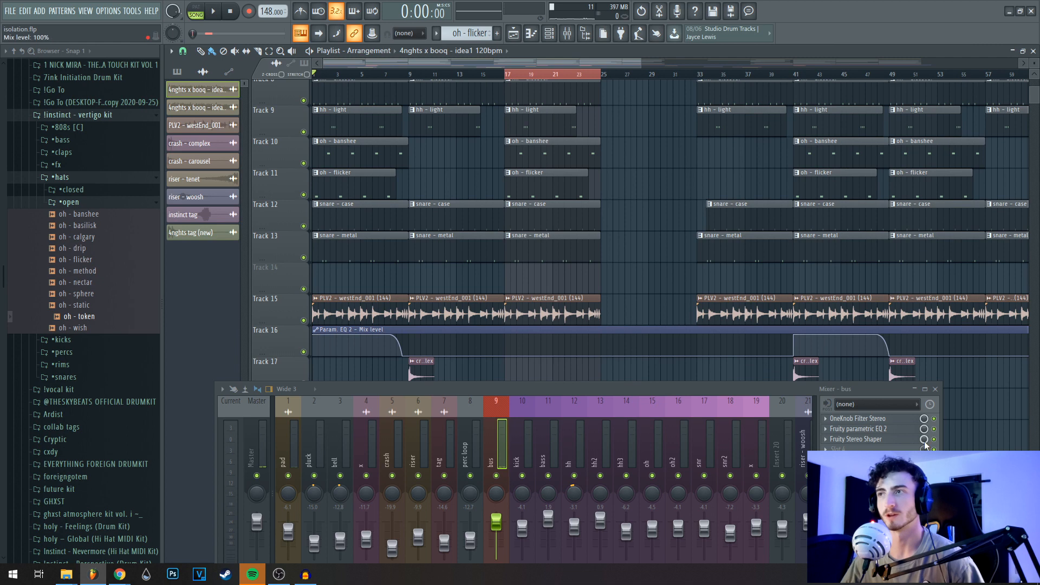
right_click(923, 420)
click(957, 507)
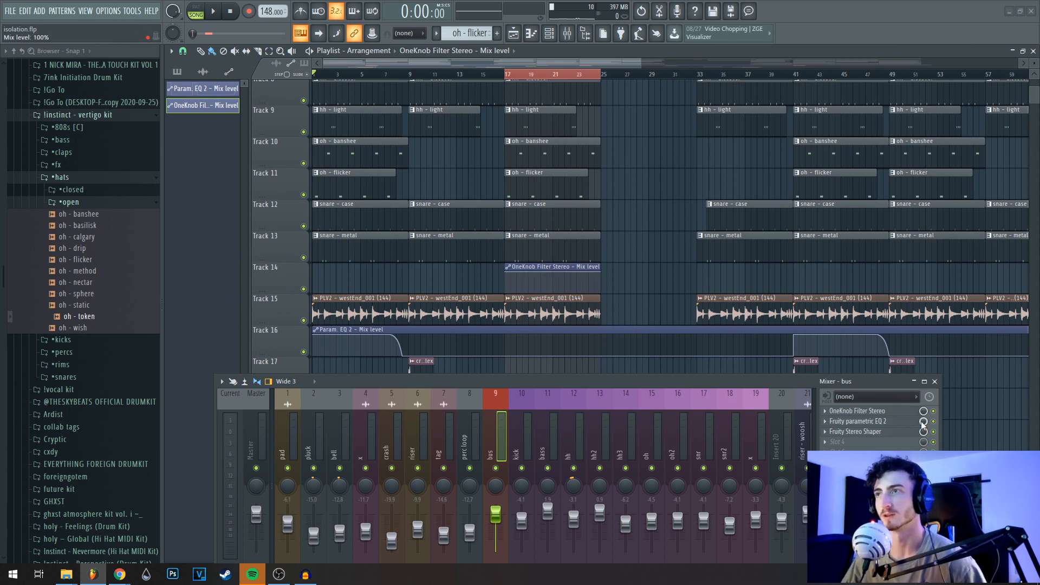
Open the remote control settings for Fruity parametric EQ 2's mix level, view the internal controller choices and close without linking.
right_click(924, 422)
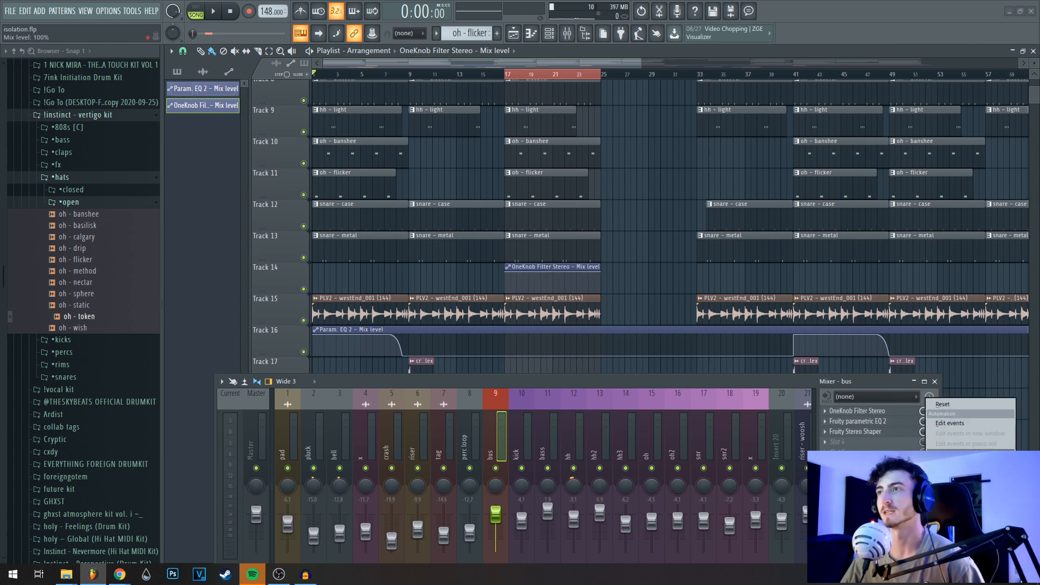
click(957, 523)
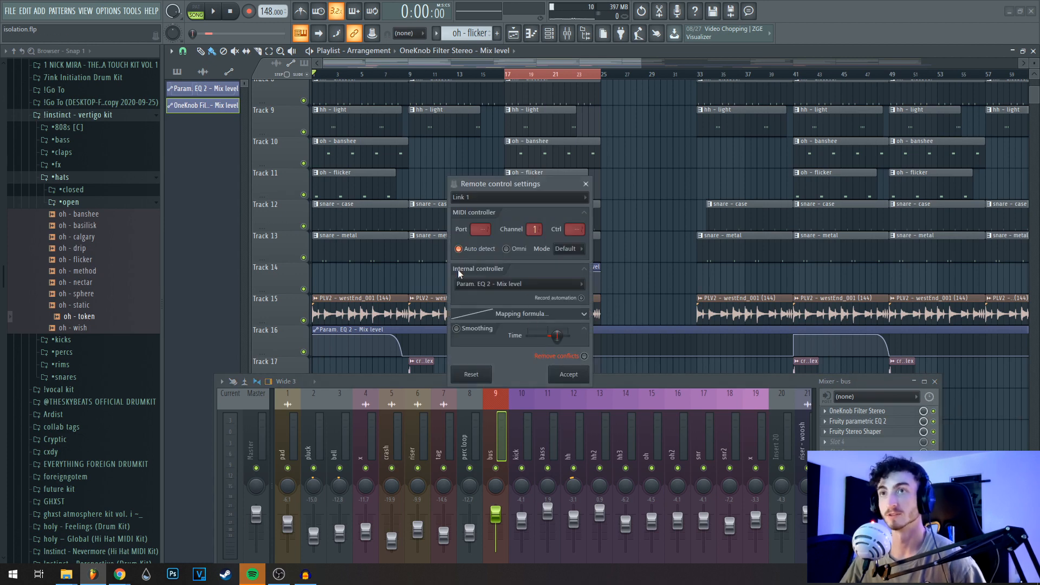
click(495, 283)
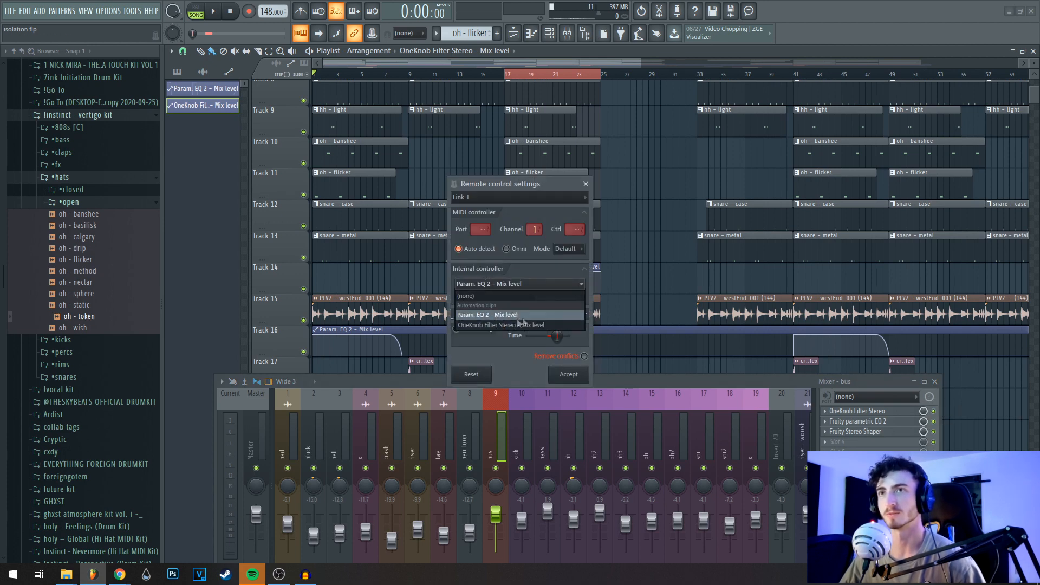
click(586, 184)
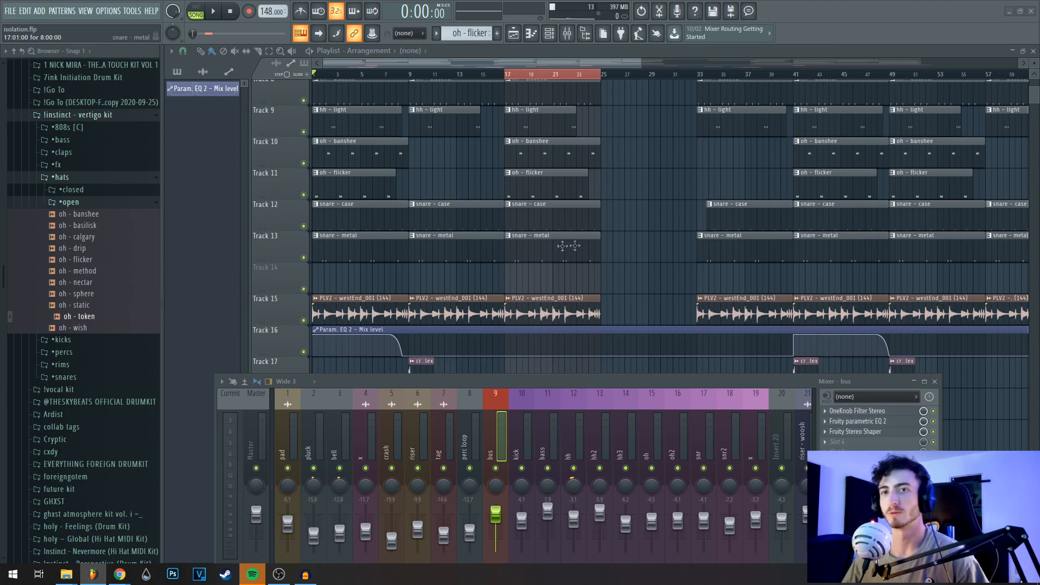
Clear the playlist's time selection and play from bar 1 through the EQ mix-level automation on Track 16 past bar 9.
ctrl+click(583, 77)
scroll(583, 79, down, 2)
click(317, 75)
key(space)
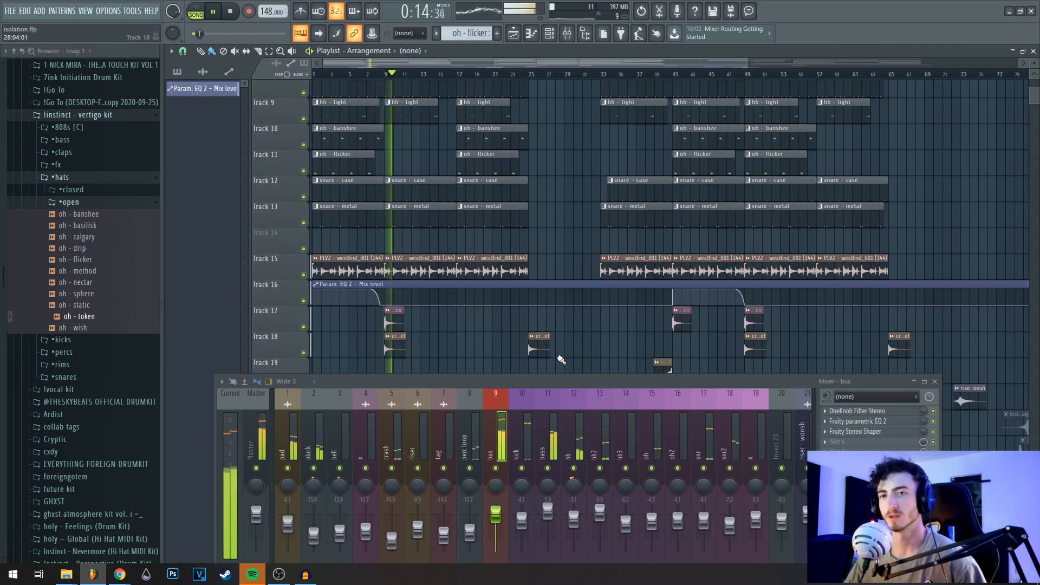
key(space)
Review the crash - complex and crash - carousel sample settings on Tracks 17 and 18, closing each window.
scroll(558, 130, down, 3)
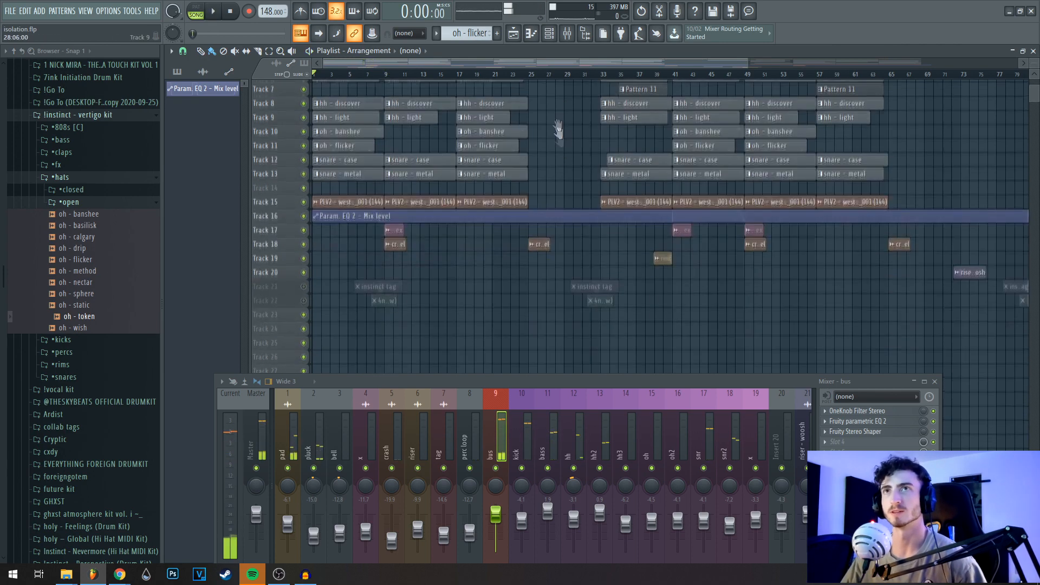
scroll(558, 130, up, 3)
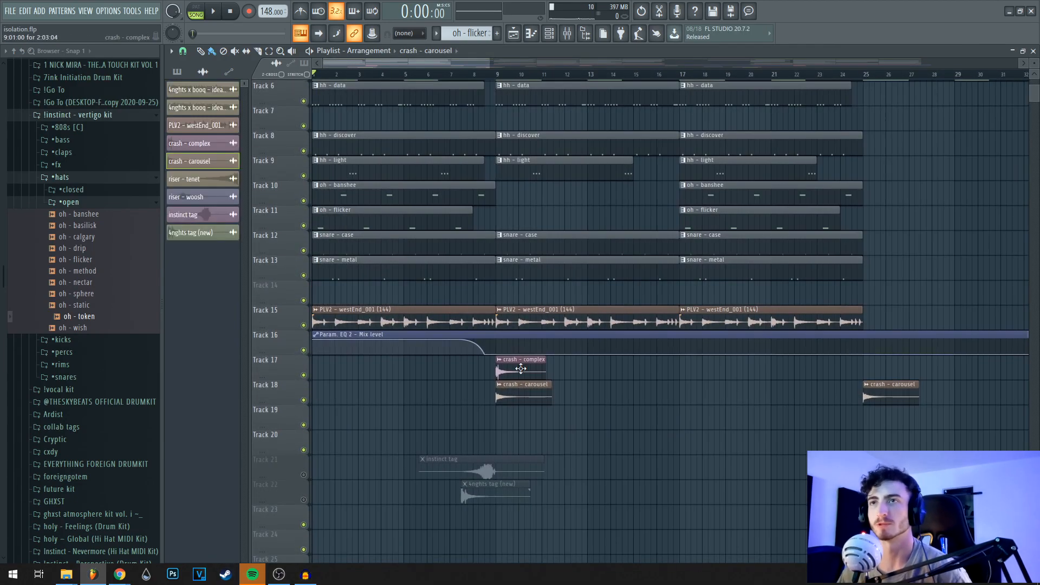
double_click(520, 369)
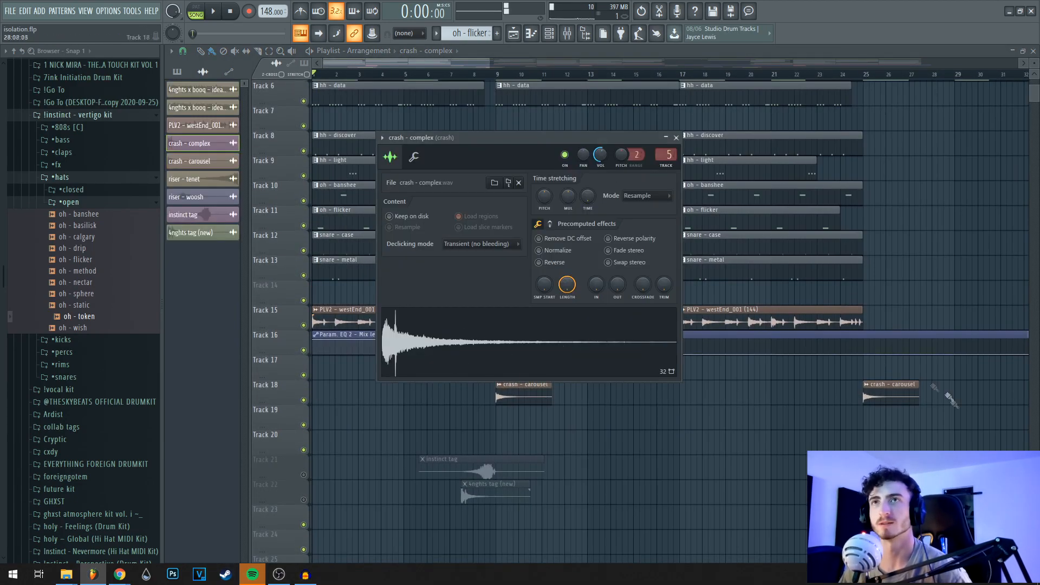
click(676, 138)
double_click(525, 398)
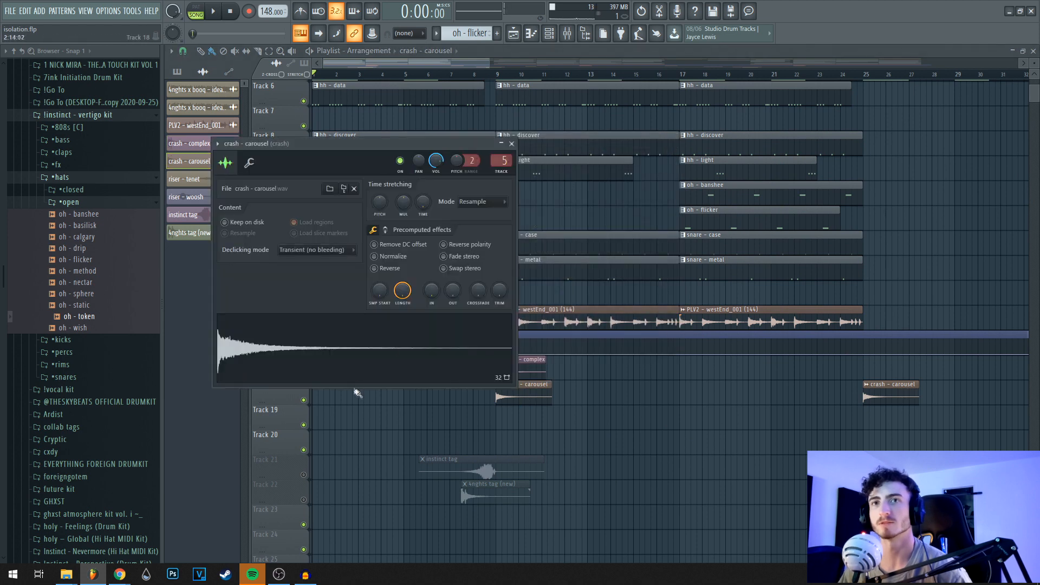
click(511, 145)
Review the riser - tenet and riser - woosh sample settings and close the channel window.
double_click(561, 415)
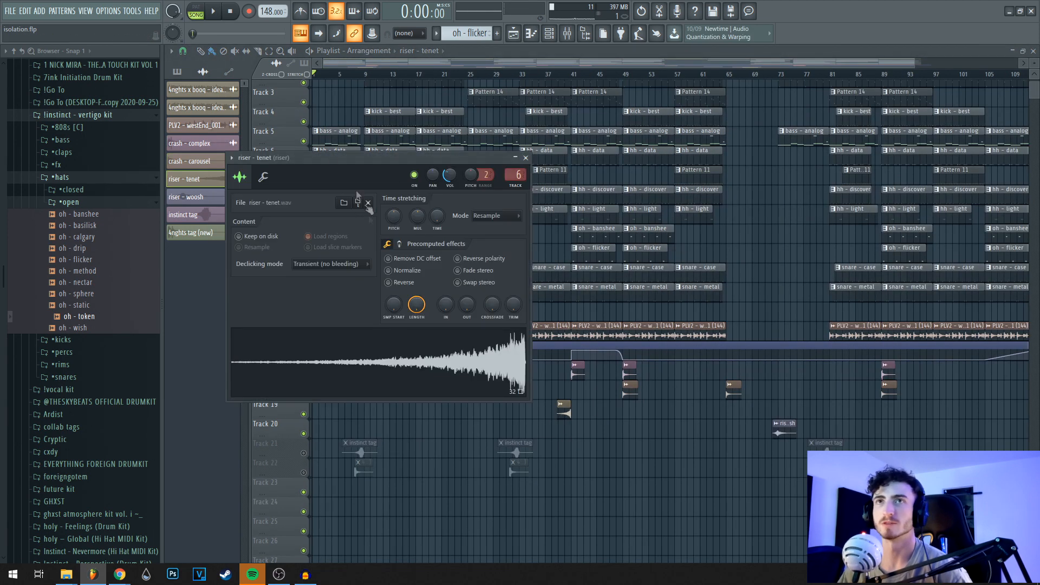
drag(330, 158, 454, 161)
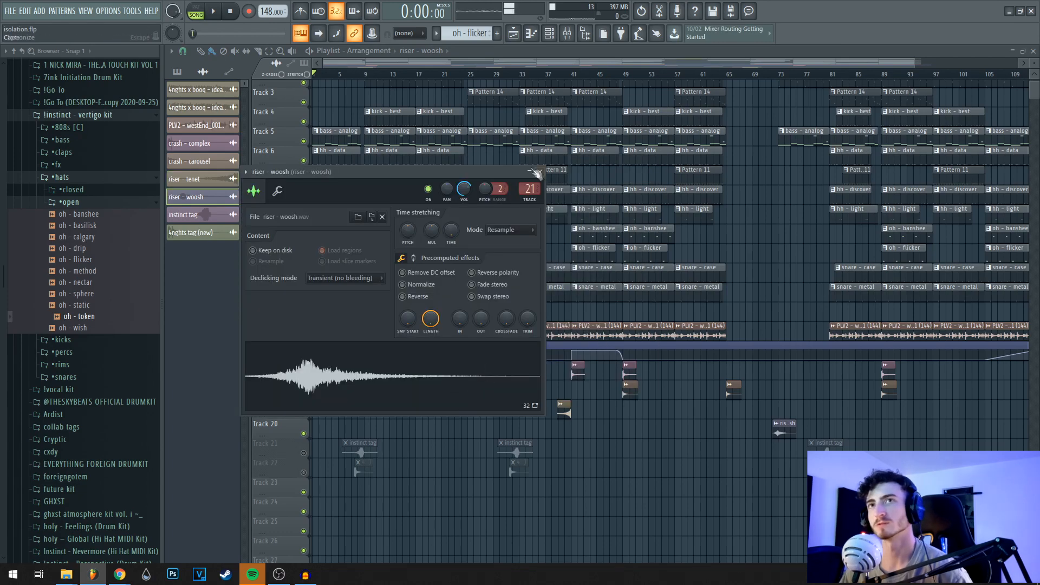
click(538, 172)
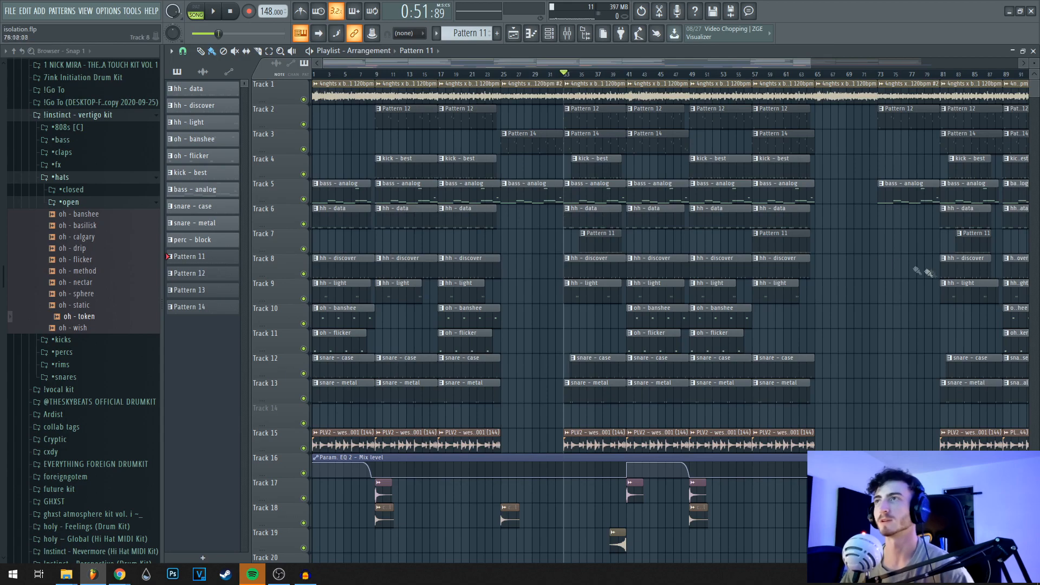
Find the Pattern 11 clip on Track 7, review its hh - water notes in the piano roll and close it.
scroll(539, 264, down, 3)
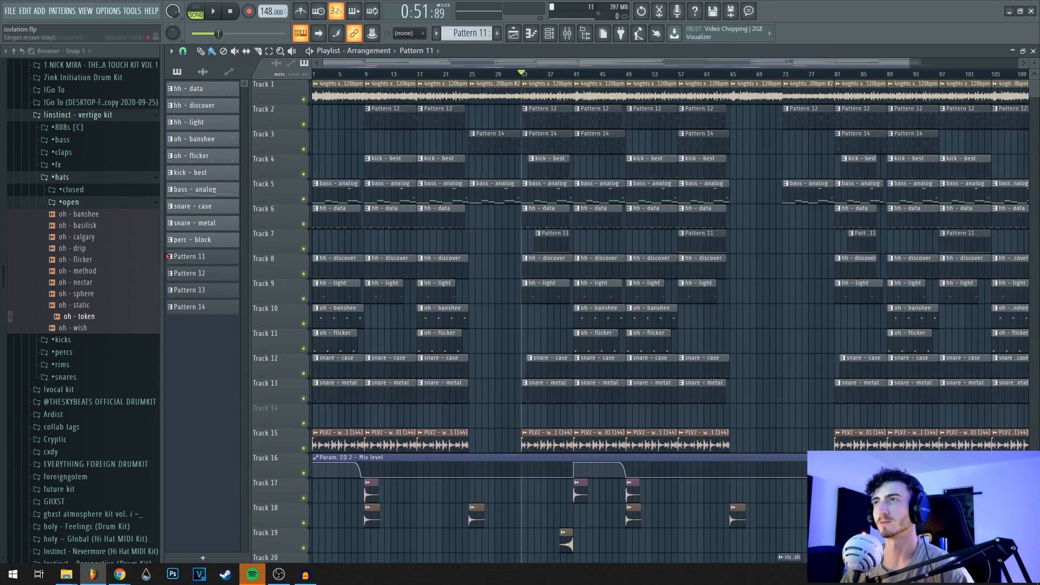
scroll(546, 318, up, 2)
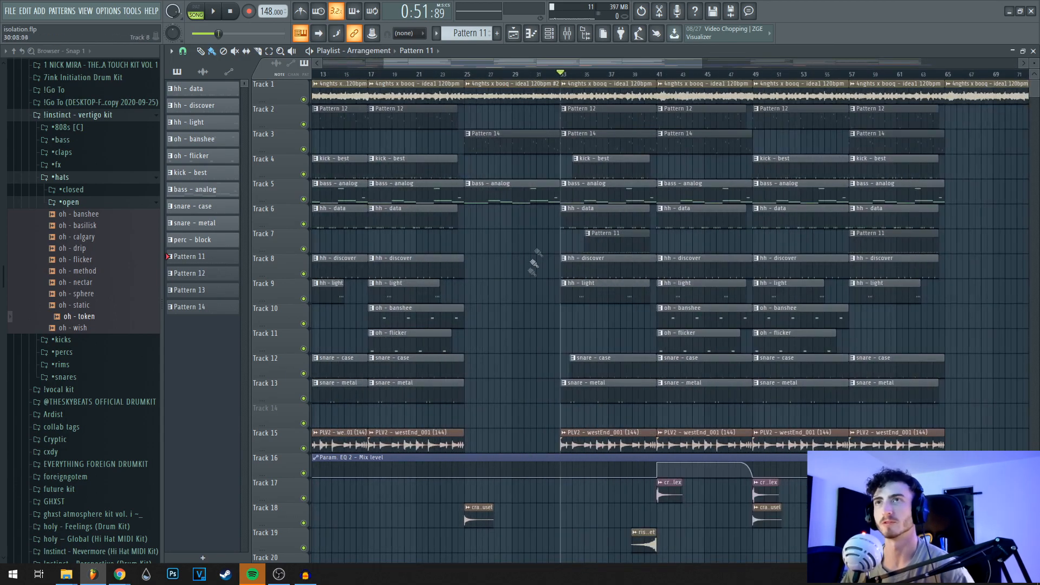
scroll(566, 234, up, 1)
drag(459, 285, 629, 277)
scroll(780, 232, down, 2)
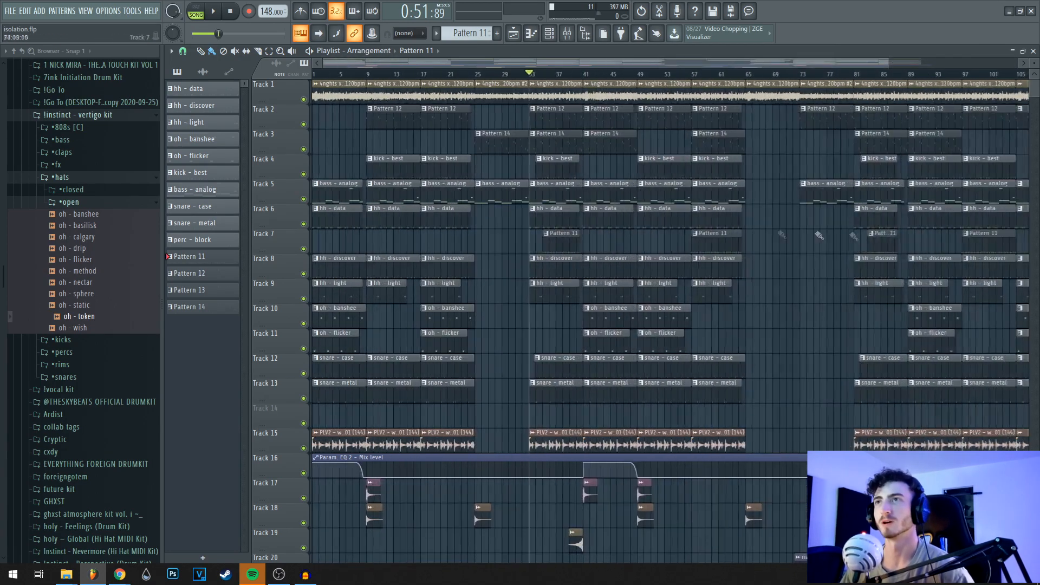
scroll(696, 314, up, 3)
drag(574, 252, 718, 262)
double_click(736, 249)
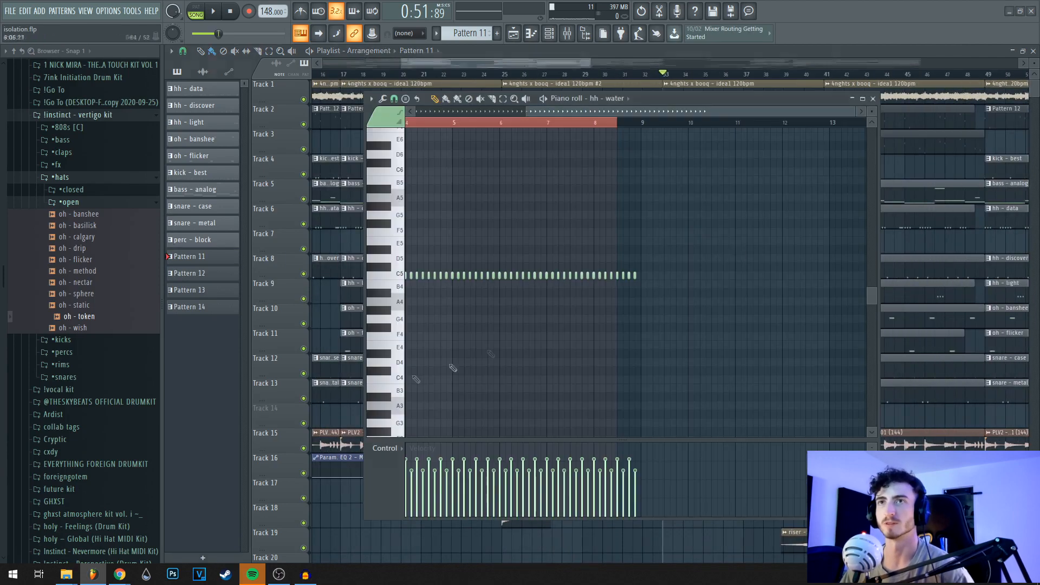
click(873, 98)
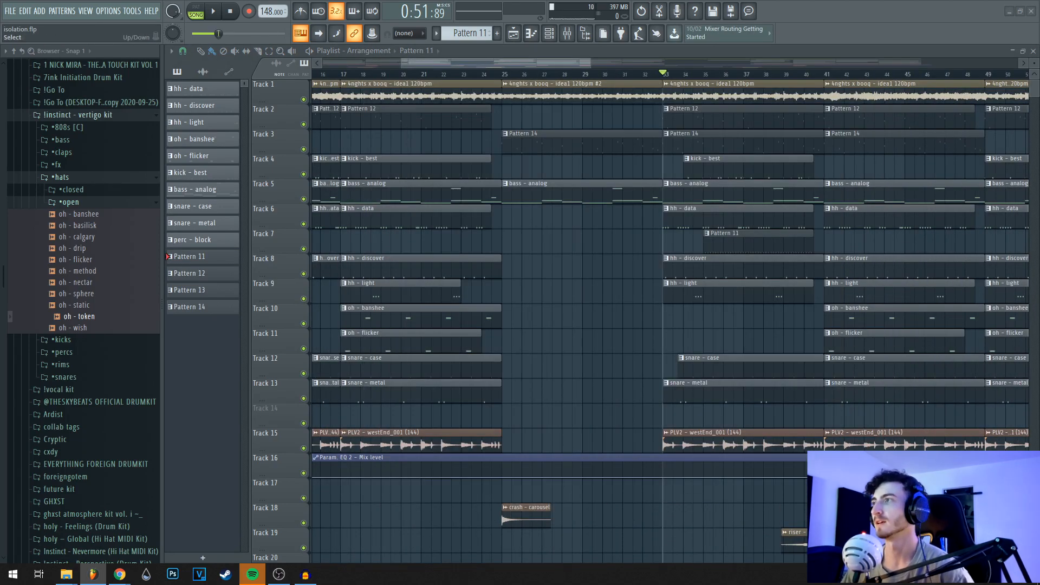
Browse the closed hats folder of the !instinct - vertigo kit and collapse the kit's hats folder.
click(69, 202)
click(77, 191)
click(91, 338)
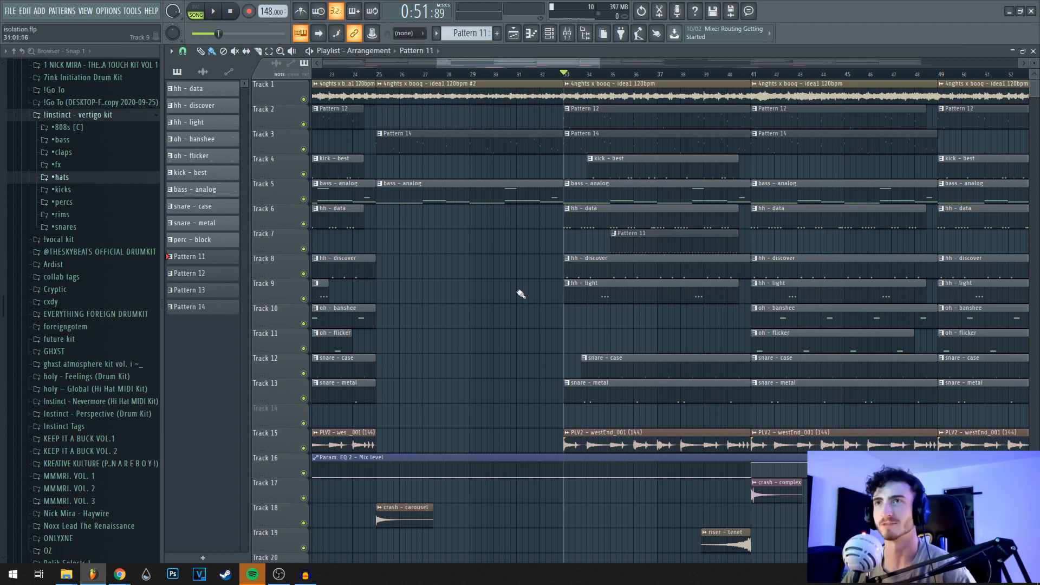
Audition the arrangement from about bar 31 through the entry of Pattern 11 on Track 7 and stop playback.
click(523, 76)
key(space)
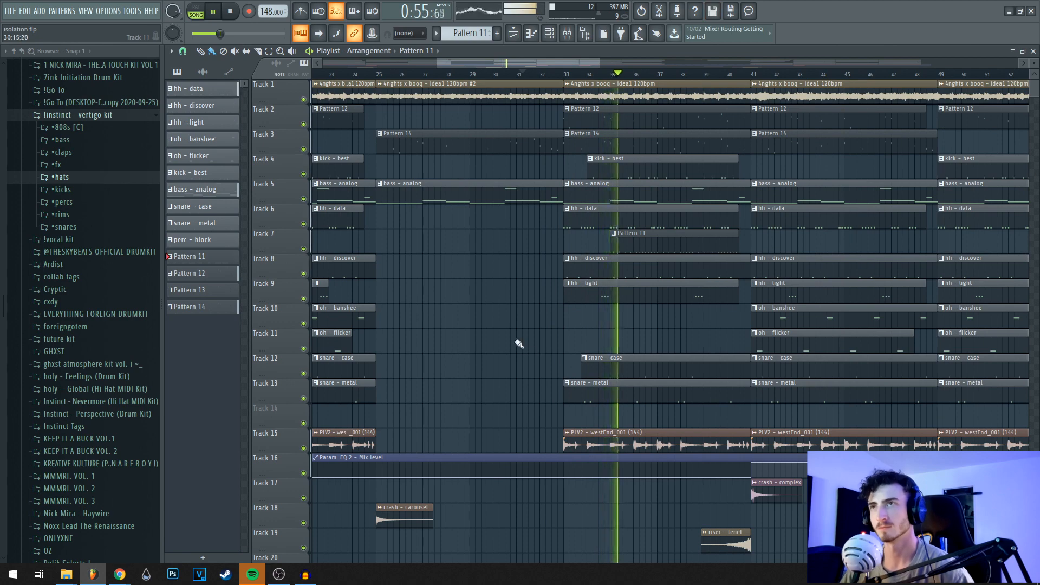
ctrl+scroll(498, 320, down, 3)
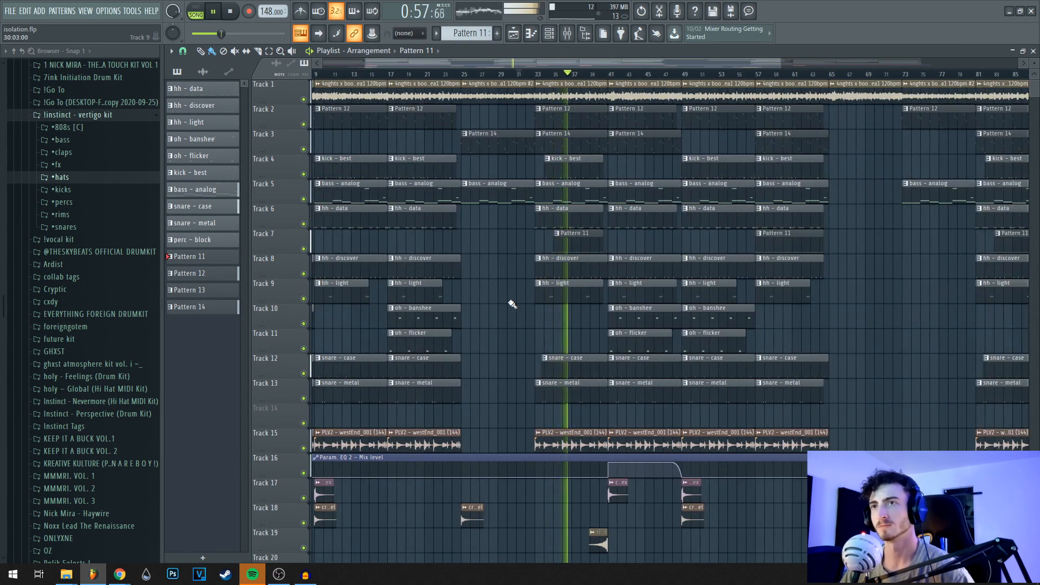
key(space)
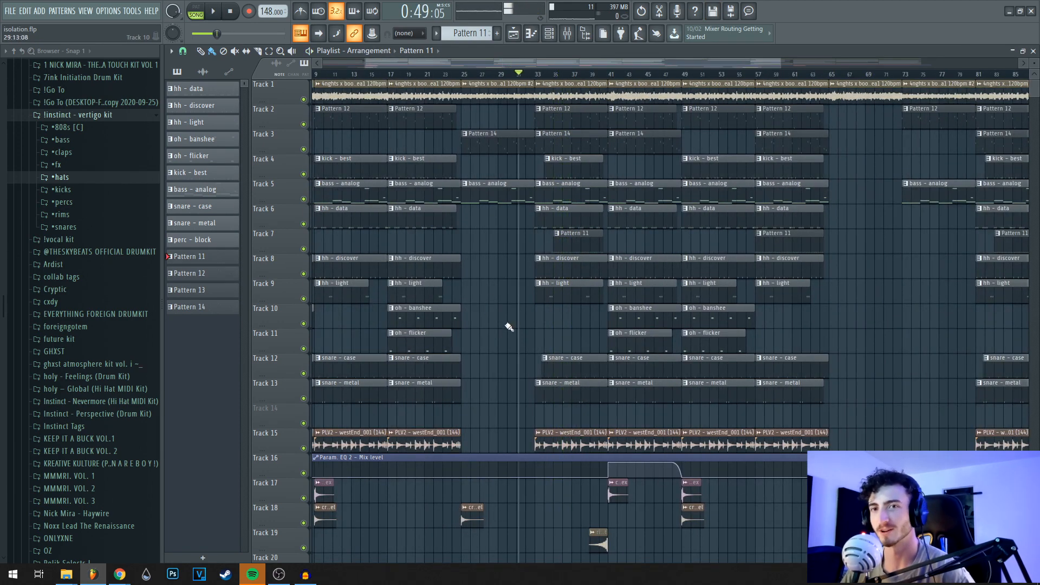
Play the arrangement from about bar 86 through the drum dropout into bar 89, view the whole layout and stop playback.
ctrl+scroll(678, 295, down, 3)
ctrl+scroll(695, 249, up, 5)
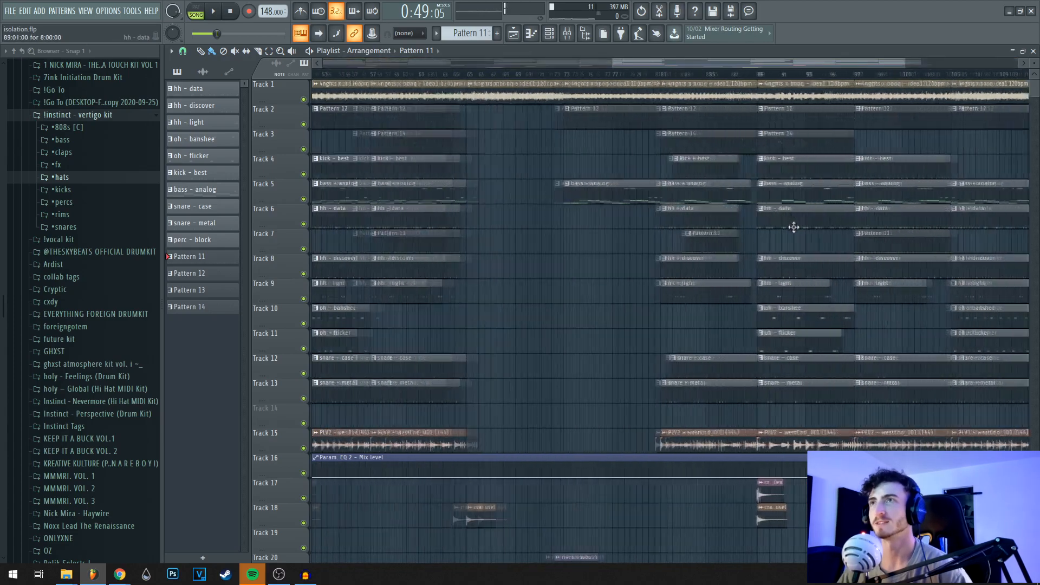
ctrl+scroll(834, 282, up, 3)
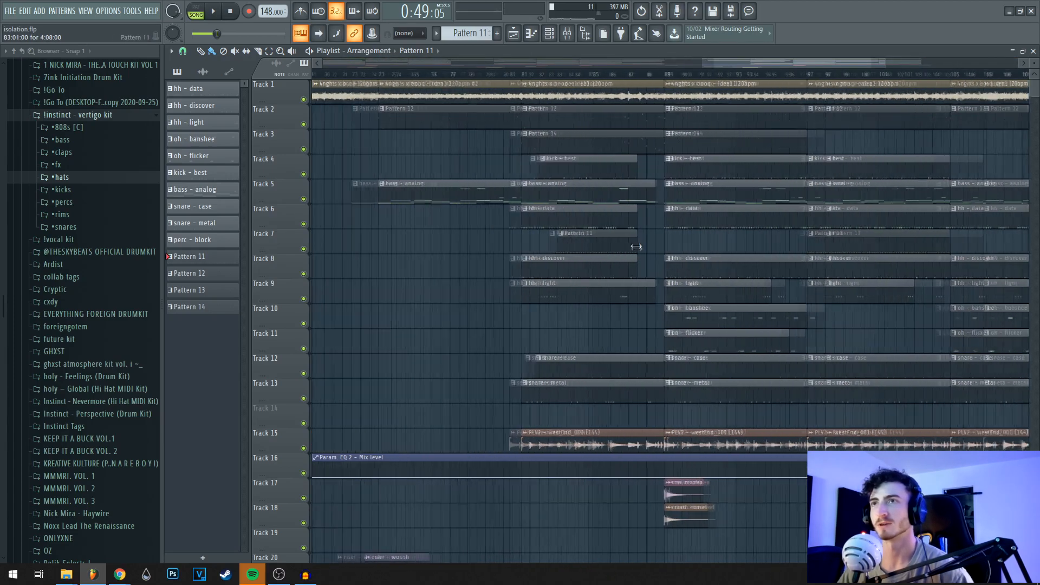
click(613, 74)
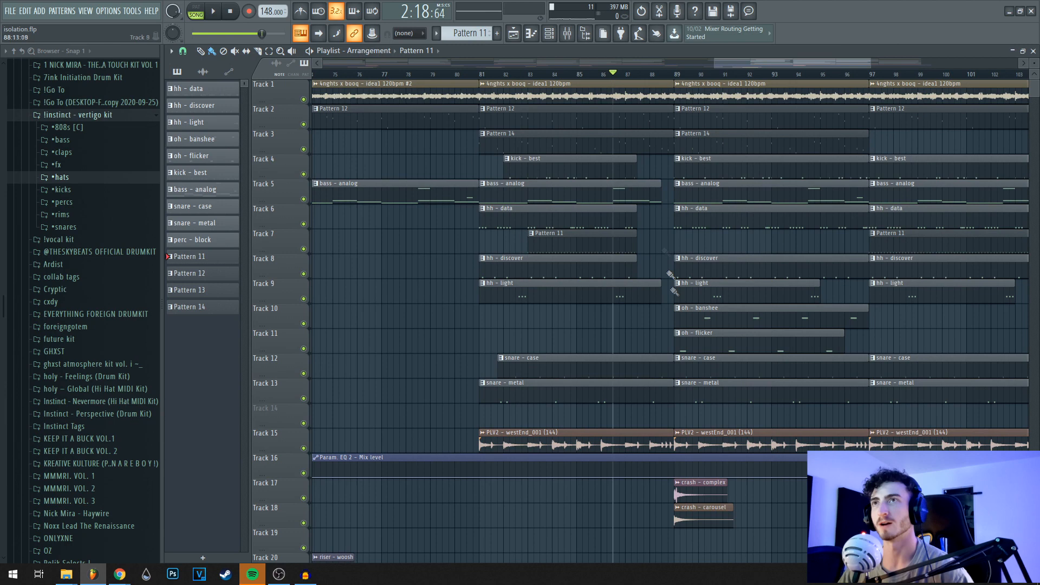
key(space)
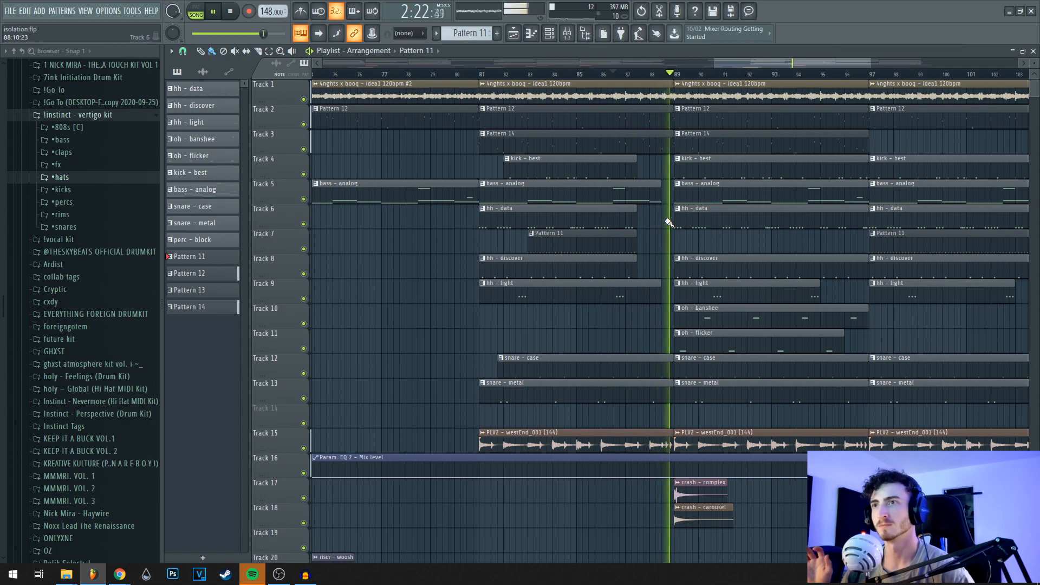
scroll(790, 497, down, 3)
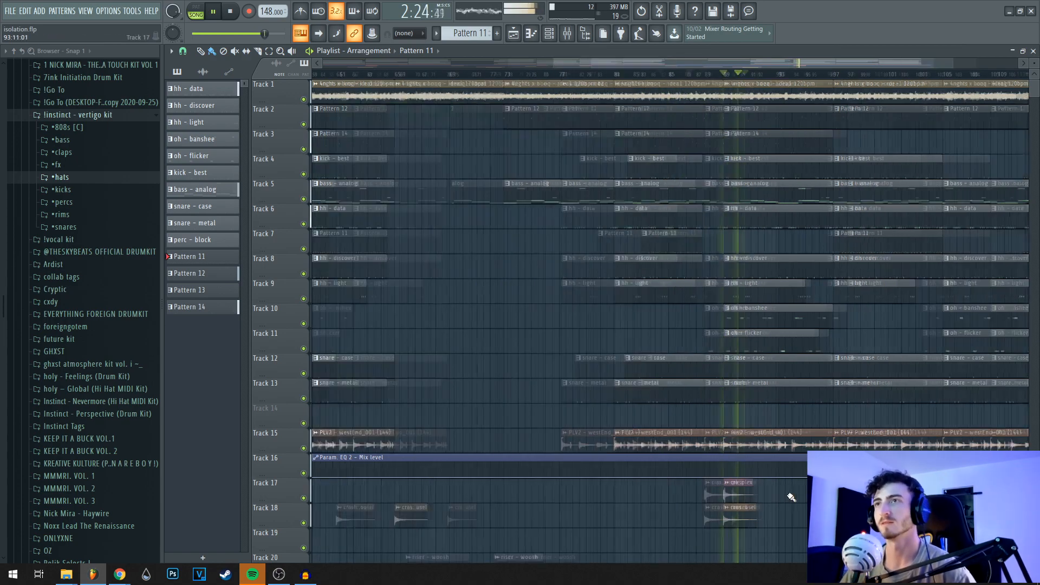
scroll(693, 396, down, 3)
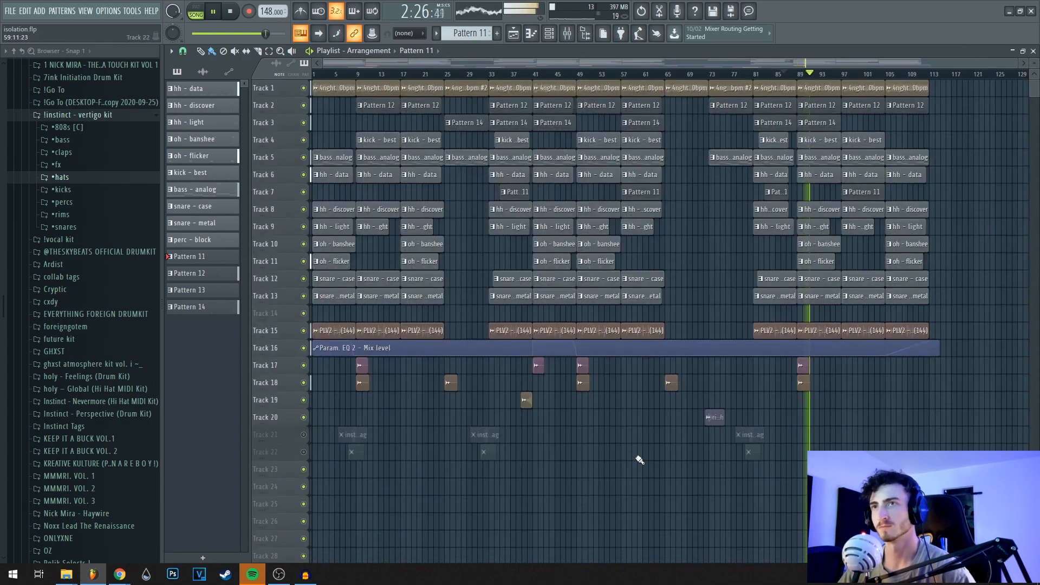
scroll(639, 459, up, 2)
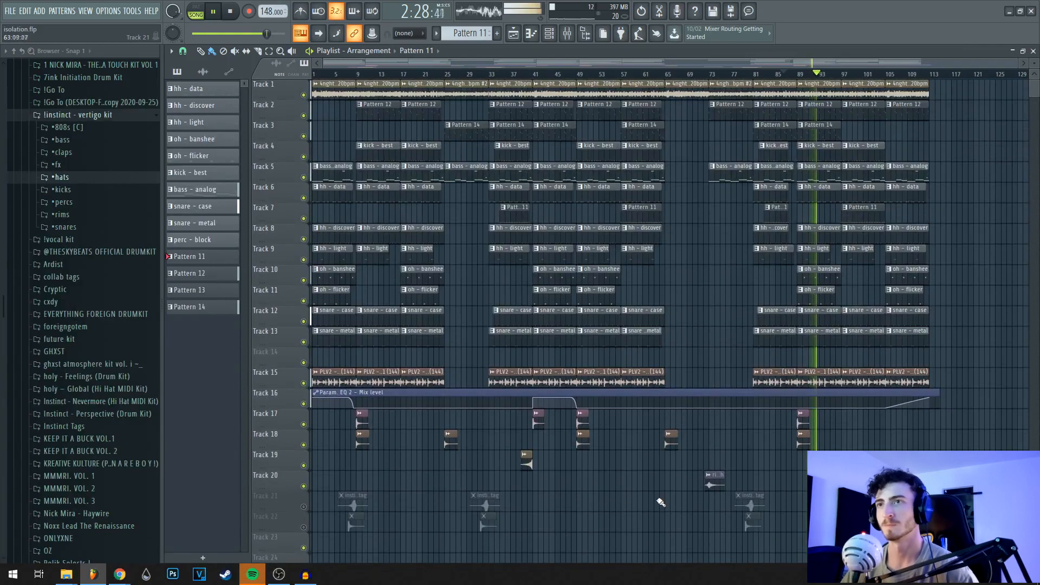
key(space)
scroll(666, 316, up, 2)
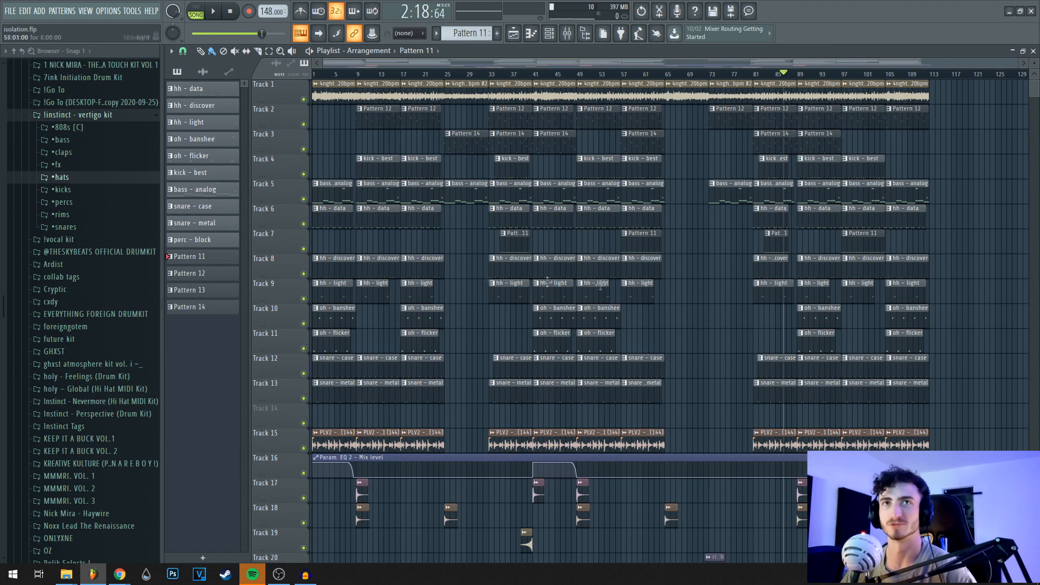
Look through the 808s, bass and claps folders of the !instinct - vertigo kit, collapsing each one.
click(71, 179)
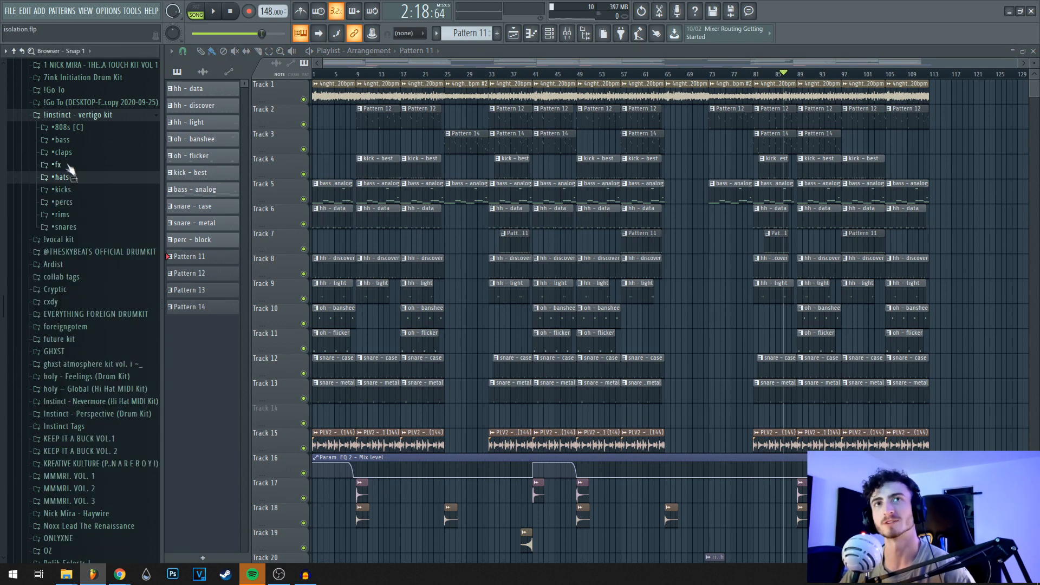
click(76, 128)
click(85, 129)
click(78, 142)
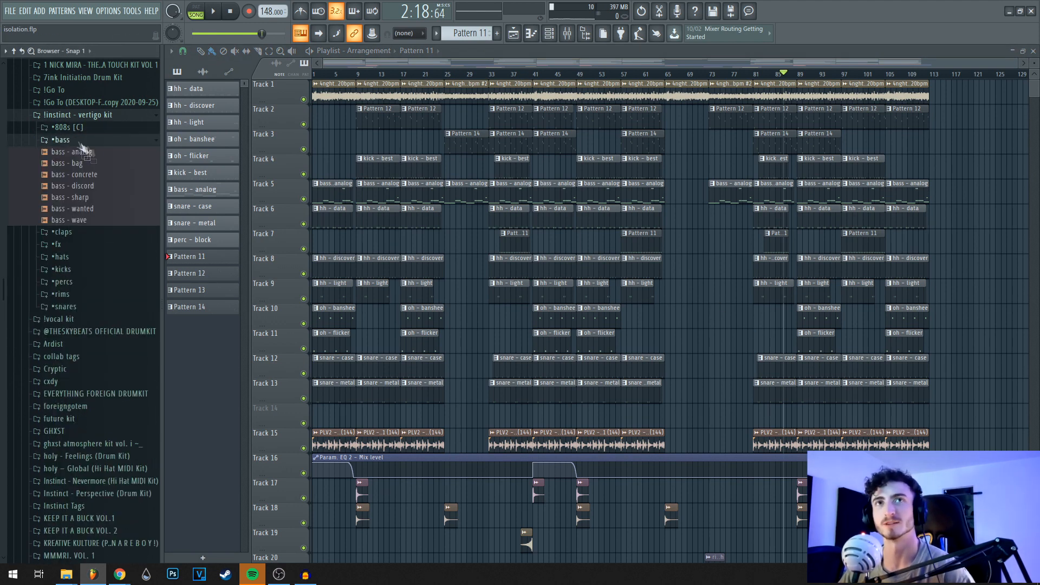
click(81, 140)
click(70, 152)
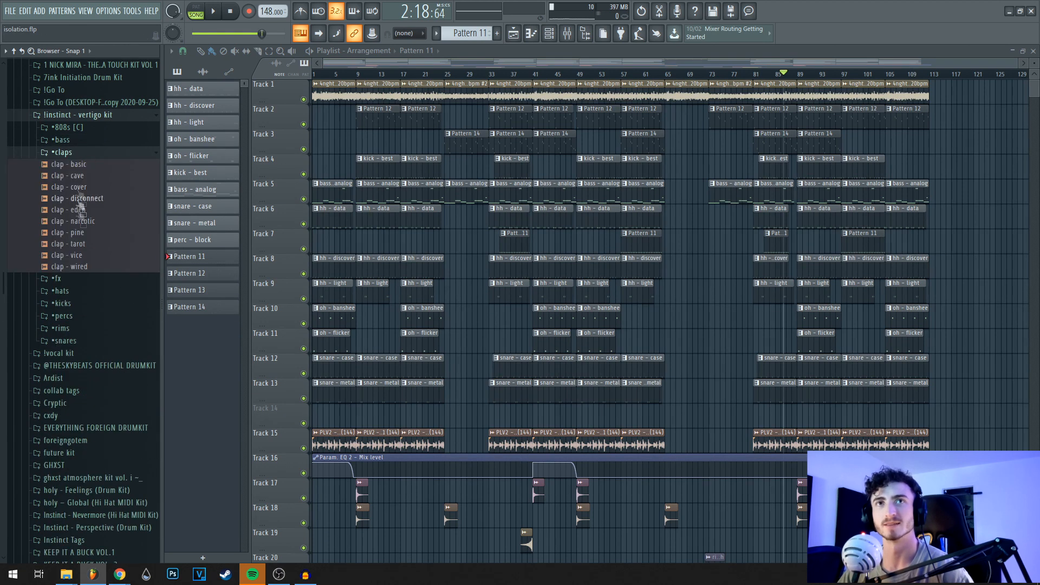
click(65, 153)
Browse the kit's fx folder, including its crashes subfolder, and collapse it.
click(57, 165)
click(71, 190)
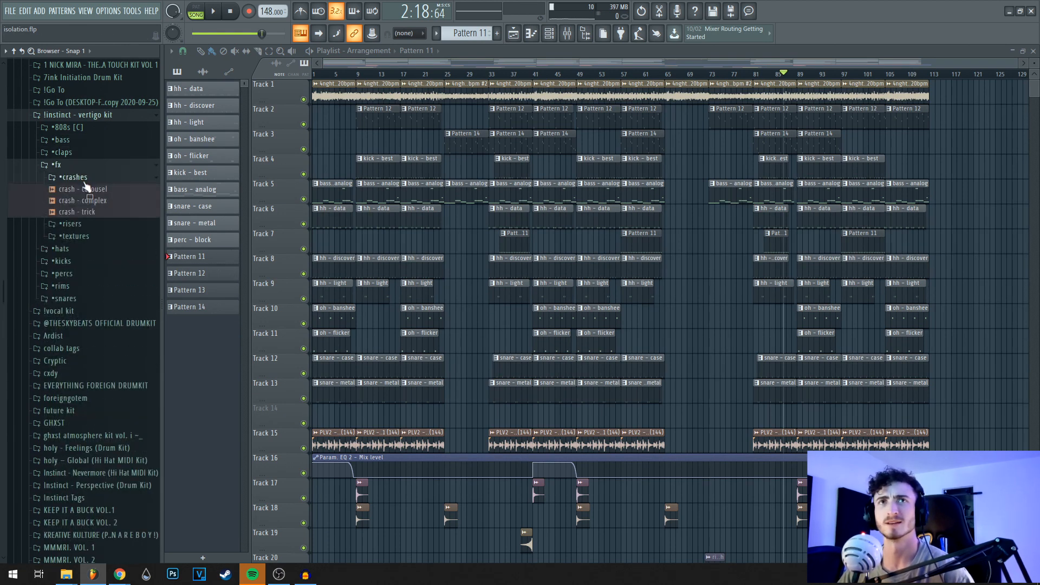
click(86, 191)
click(91, 202)
click(90, 202)
click(79, 166)
Look through the closed and open subfolders of the kit's hats folder and collapse it.
click(79, 181)
click(77, 191)
click(75, 204)
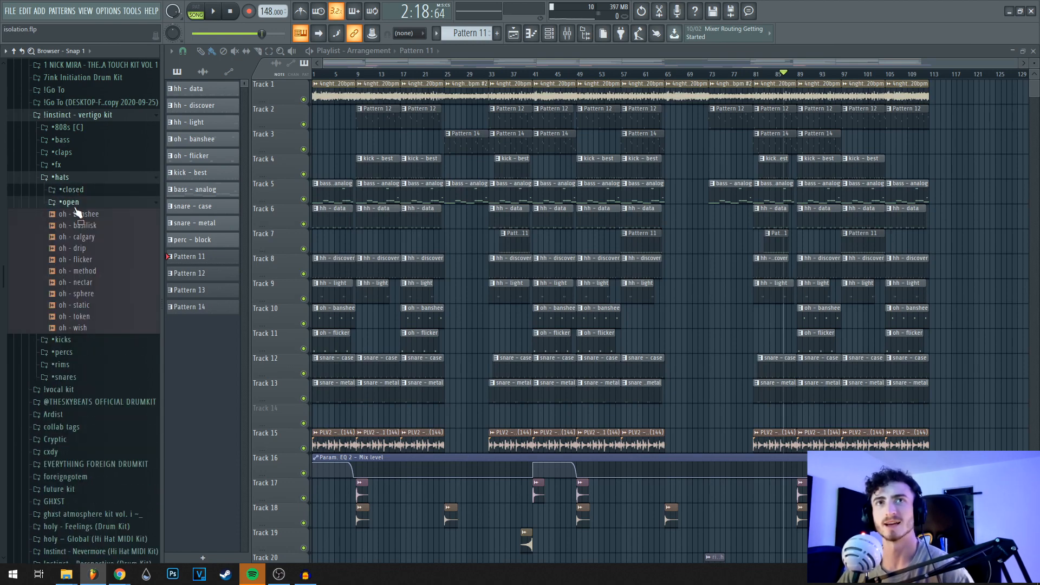
click(74, 205)
click(75, 182)
Look through the kit's kicks, percs, rims and snares folders, collapsing each one.
click(72, 191)
click(86, 194)
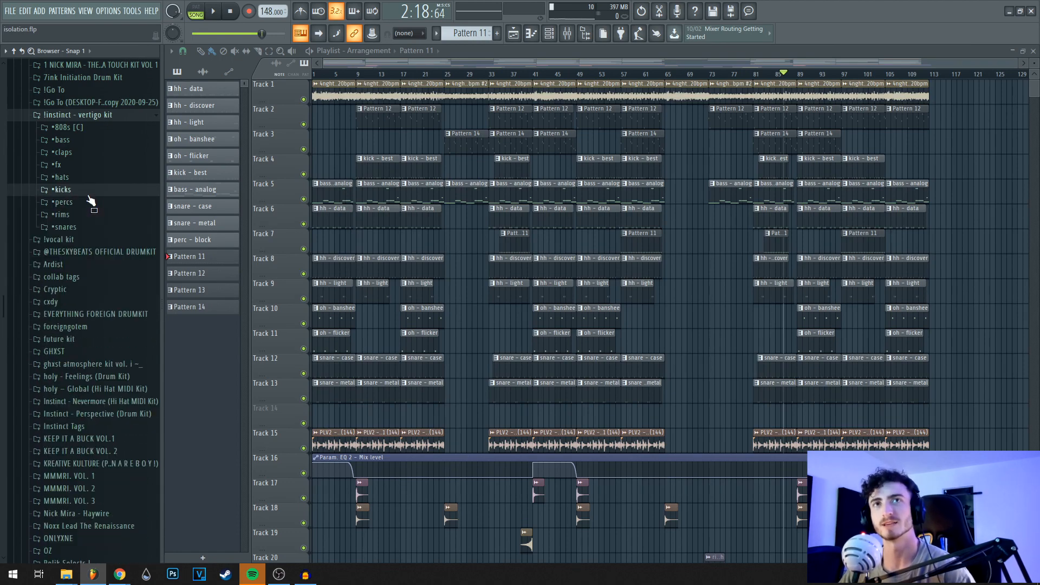
click(89, 206)
click(93, 205)
click(93, 217)
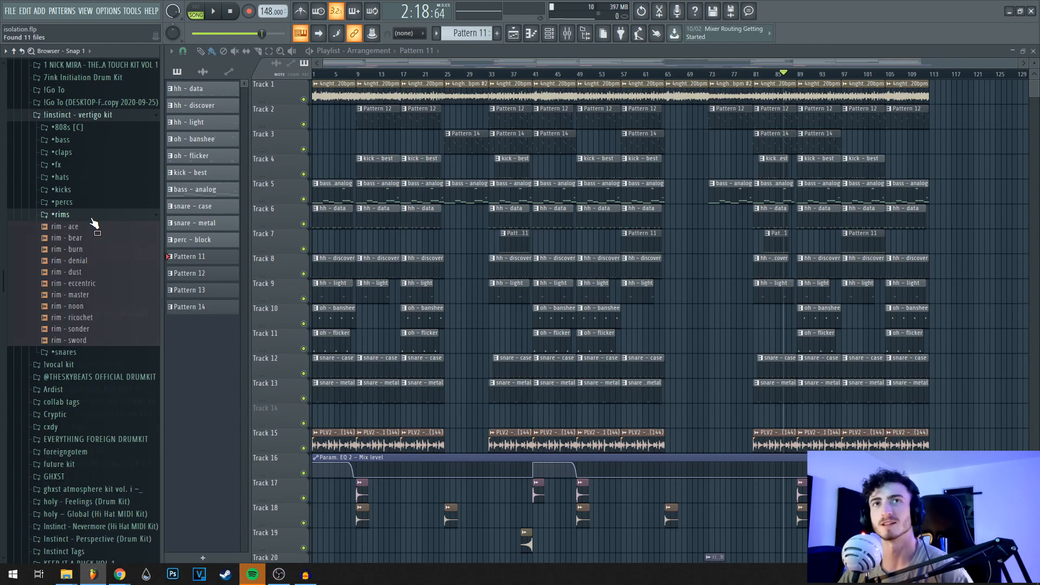
click(92, 217)
click(92, 229)
click(92, 229)
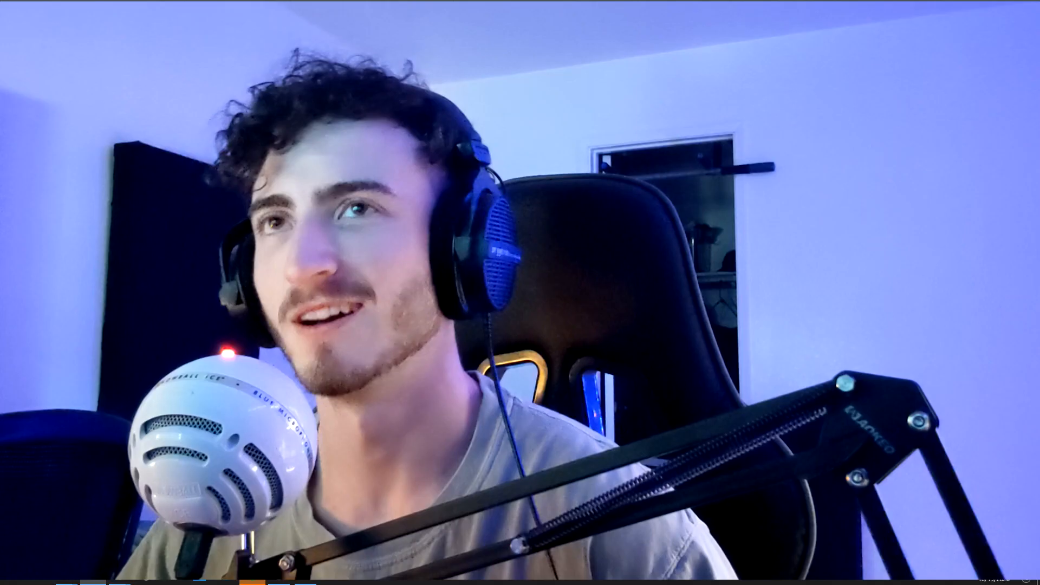